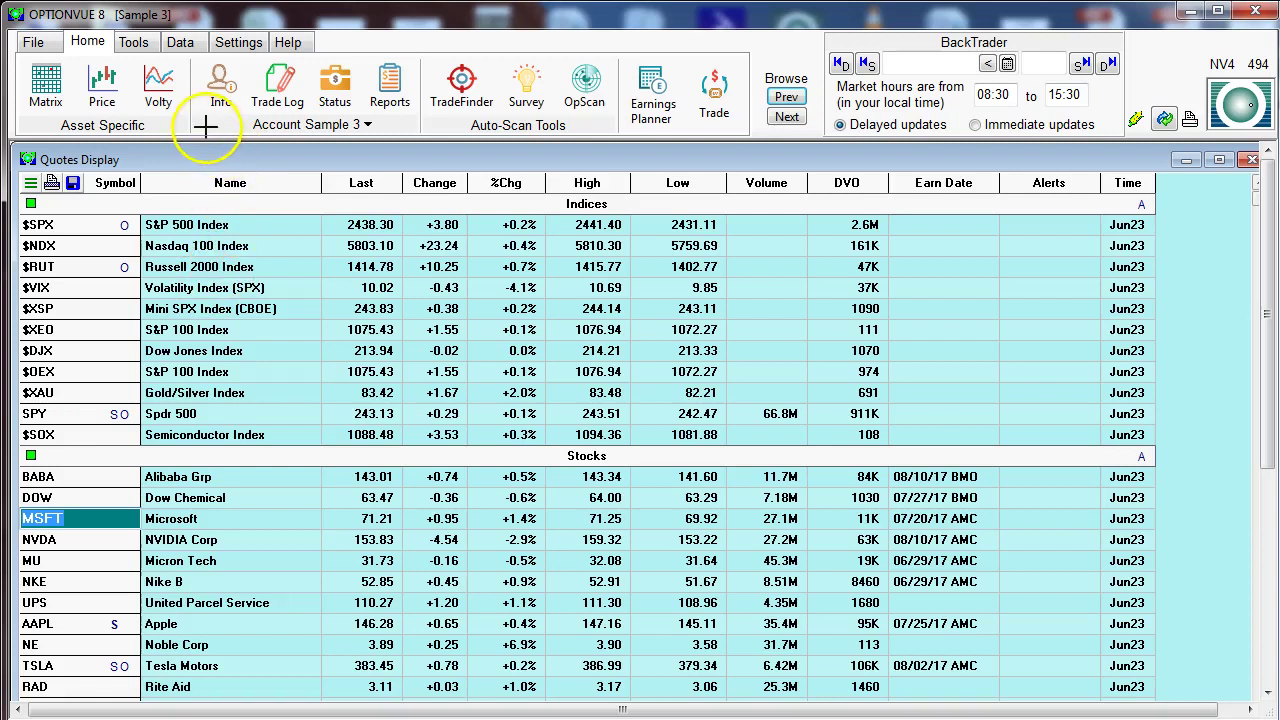
# - Create a new account named Sample 10 with a starting date of Jun 24, 2017 and a starting amount of 100000
pyautogui.moveTo(210, 133)
pyautogui.mouseDown()
pyautogui.moveTo(423, 134)
pyautogui.moveTo(432, 66)
pyautogui.moveTo(323, 50)
pyautogui.moveTo(198, 55)
pyautogui.moveTo(195, 128)
pyautogui.moveTo(218, 136)
pyautogui.mouseUp()
pyautogui.press('Escape')
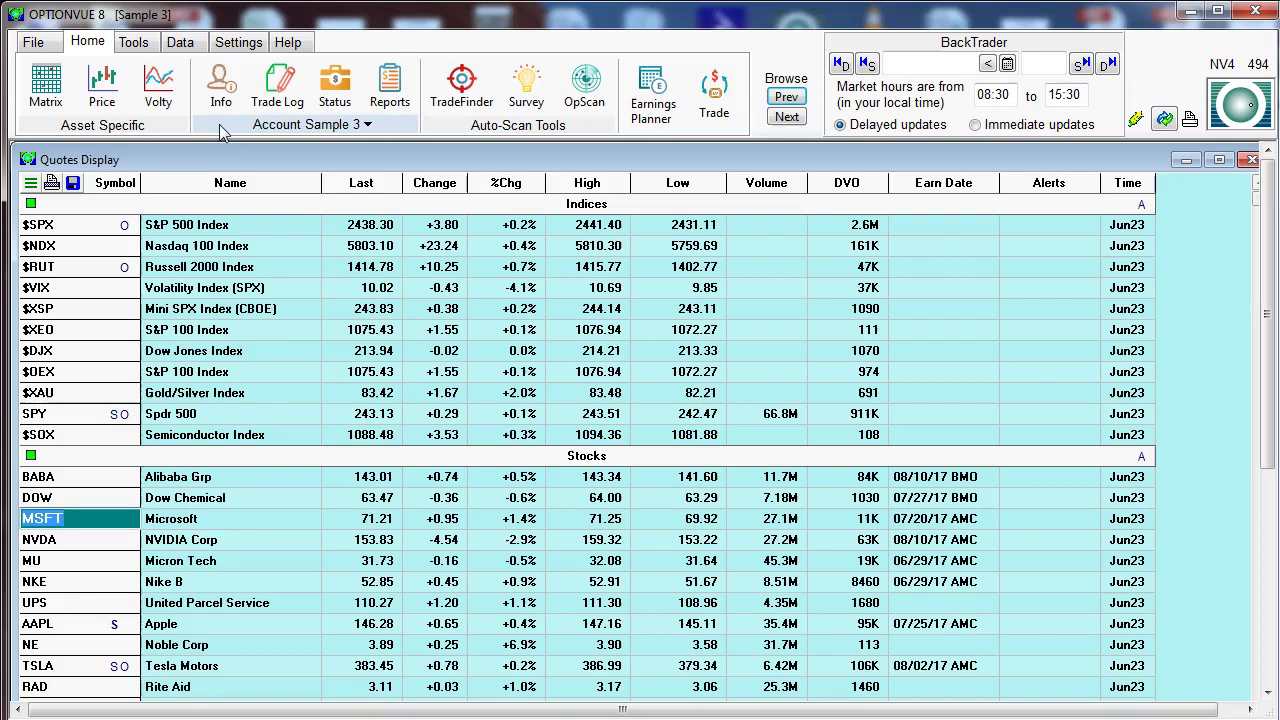
pyautogui.click(221, 88)
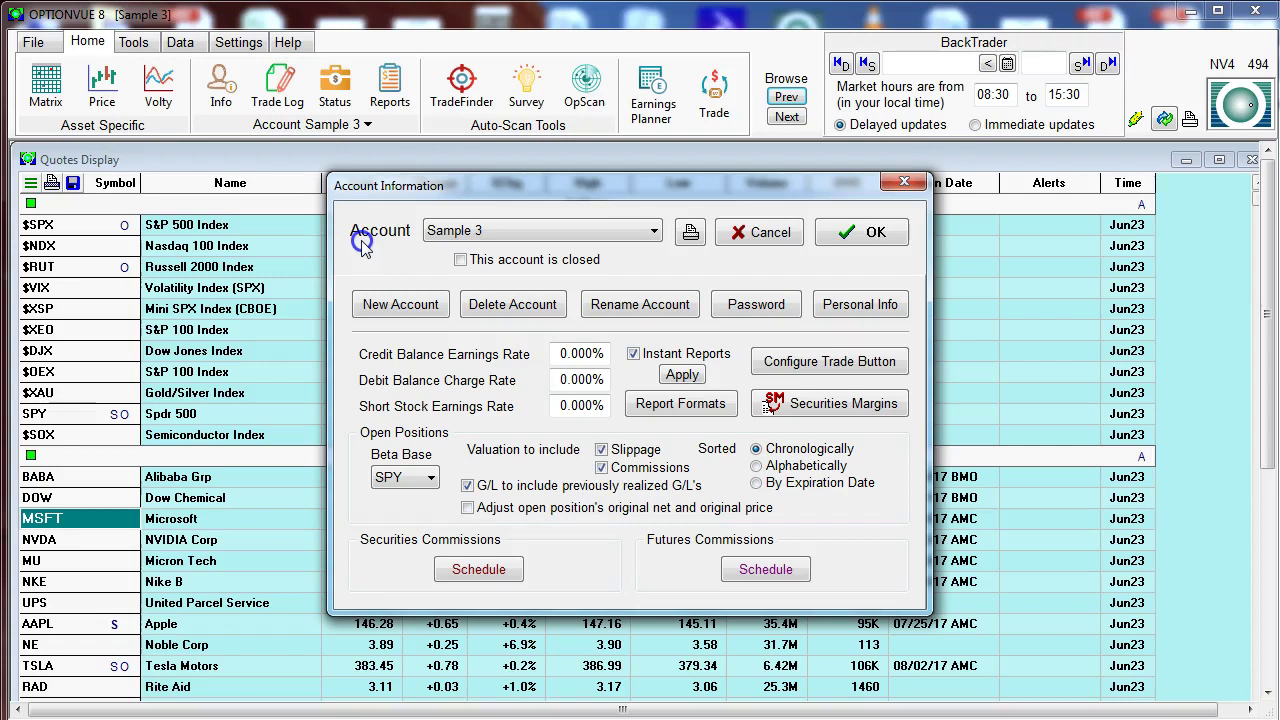
pyautogui.click(392, 310)
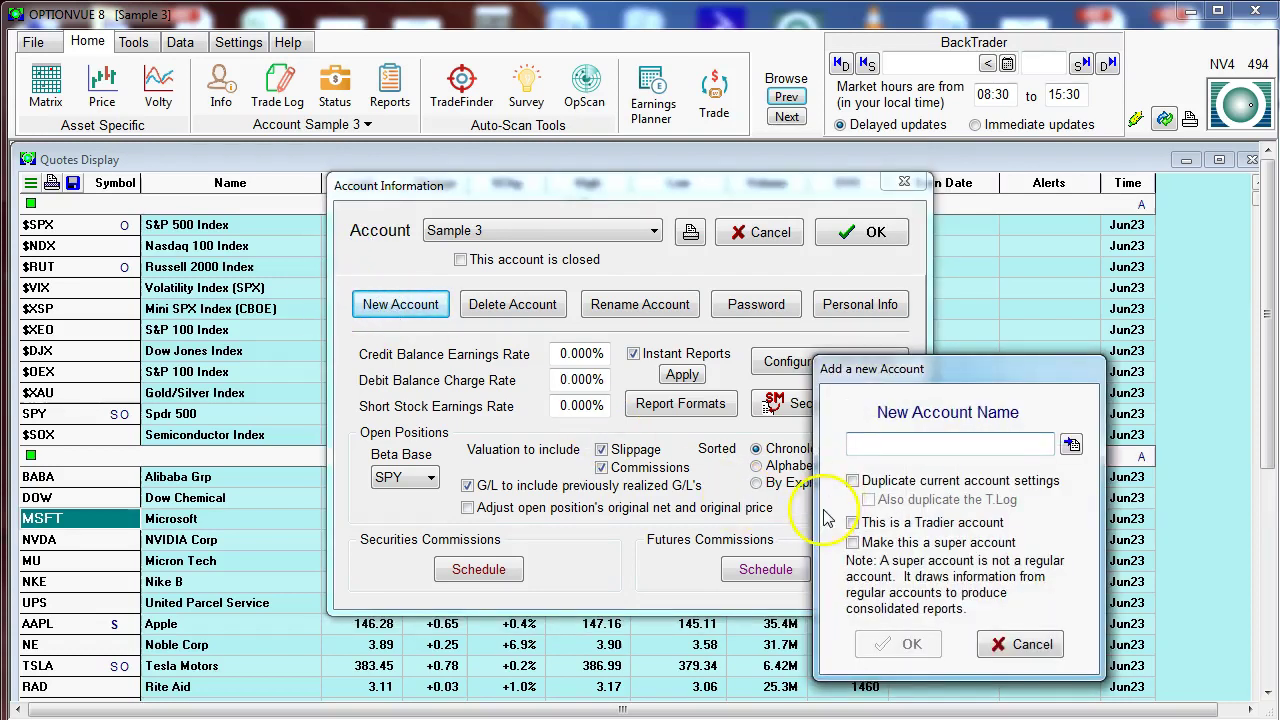
pyautogui.write('Sample 10')
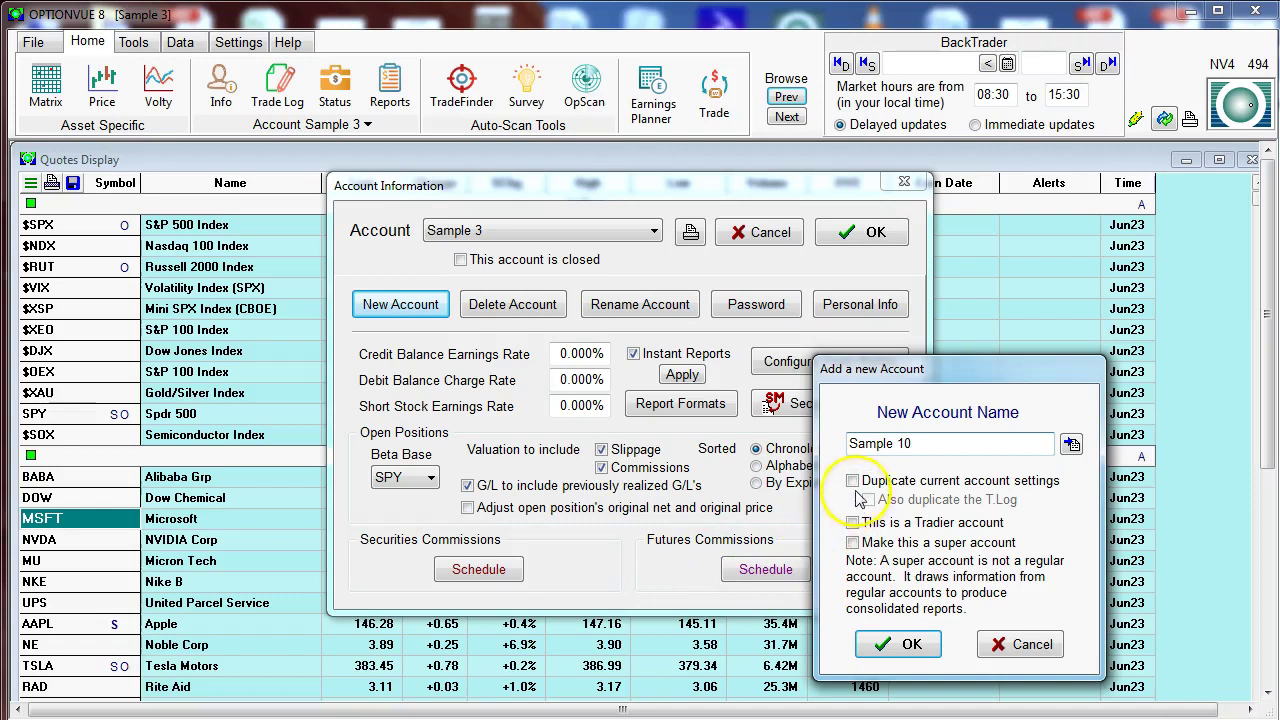
pyautogui.click(851, 553)
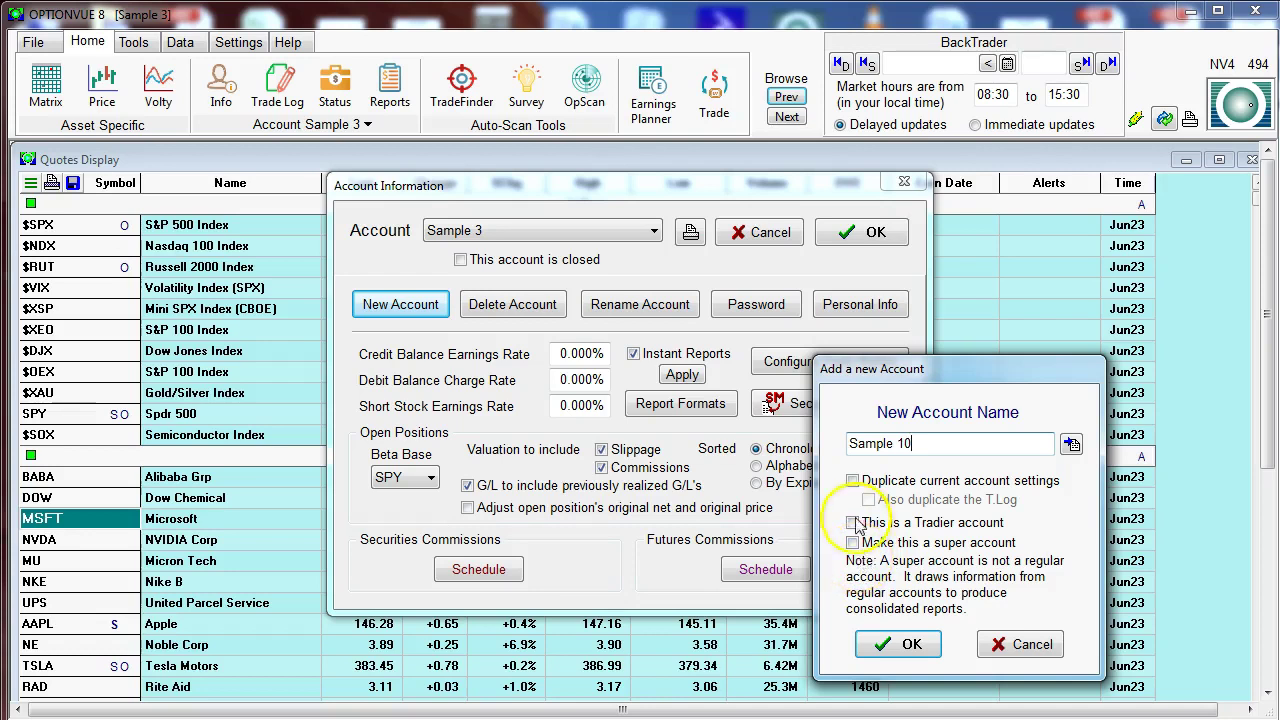
pyautogui.click(897, 644)
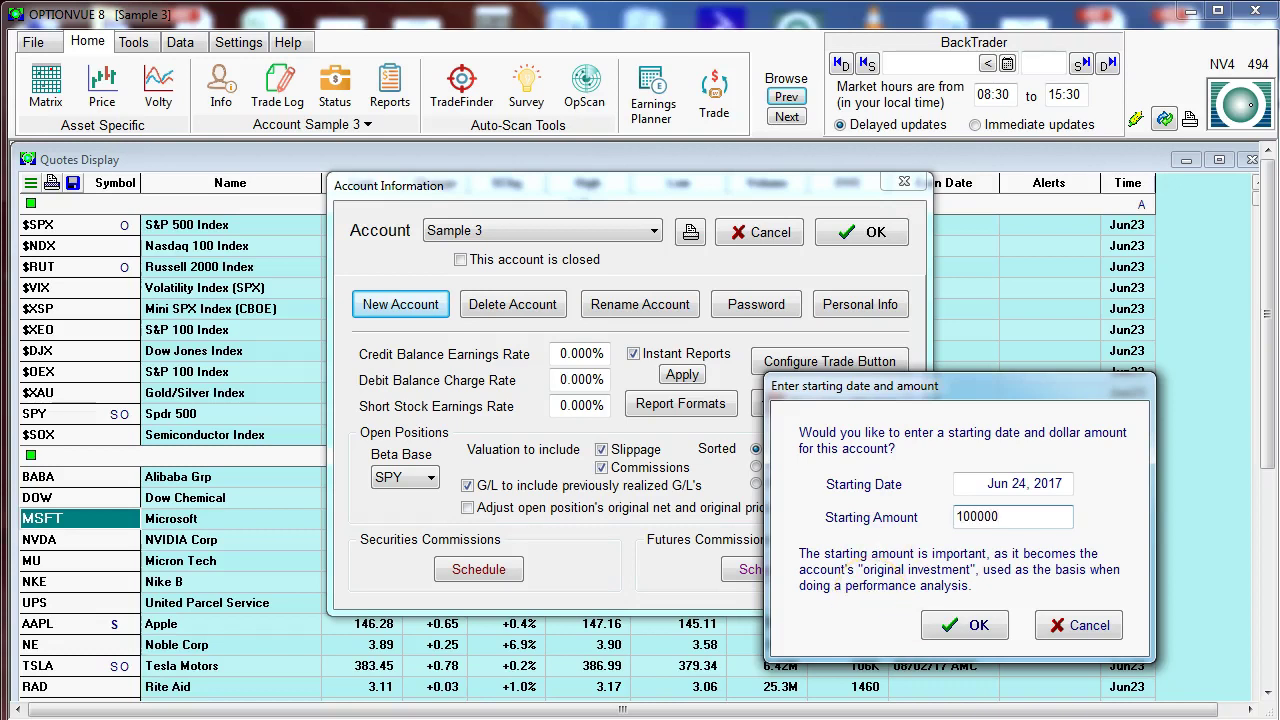
pyautogui.click(966, 624)
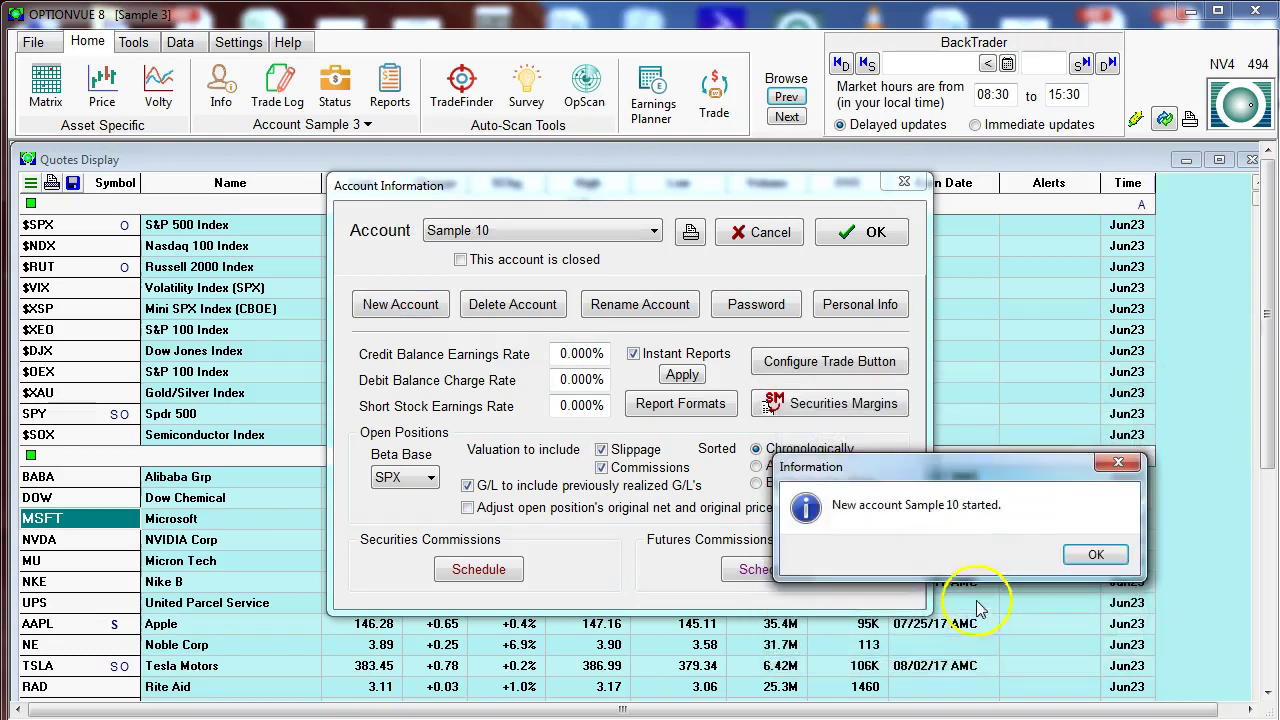
pyautogui.click(1095, 554)
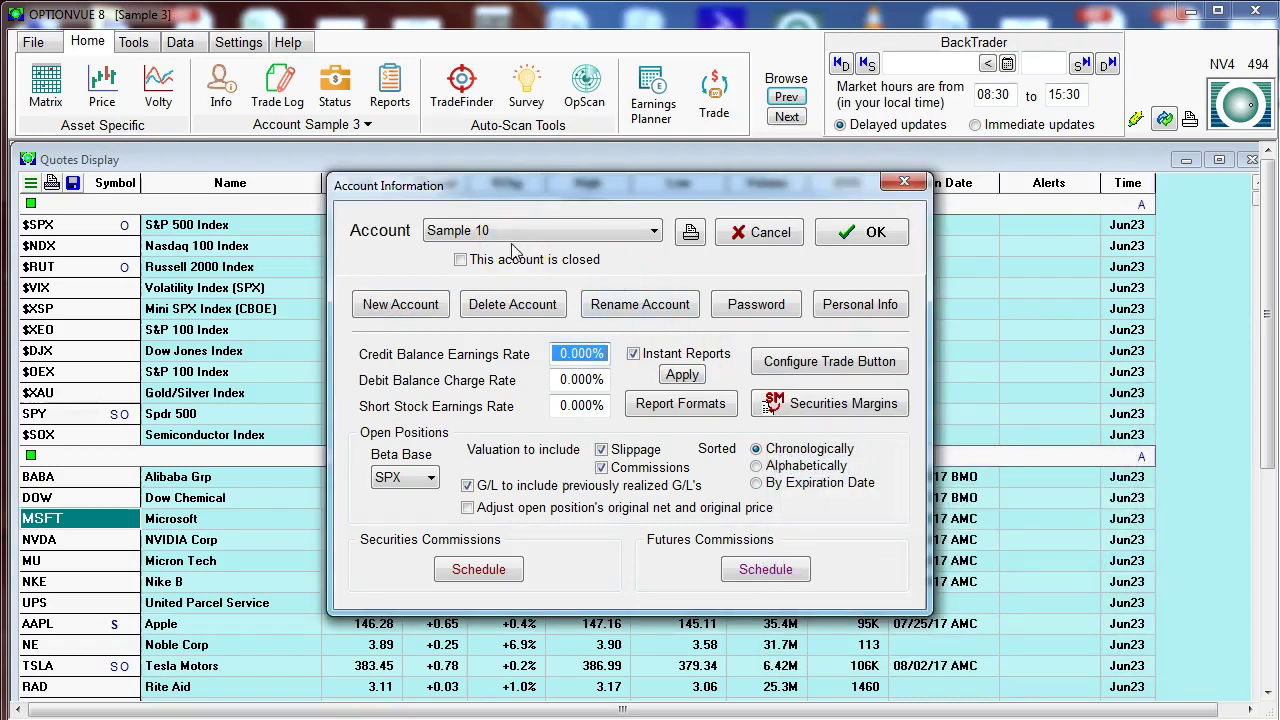
# - Browse the beta base symbols for the Sample 10 account and choose SPX
pyautogui.click(511, 286)
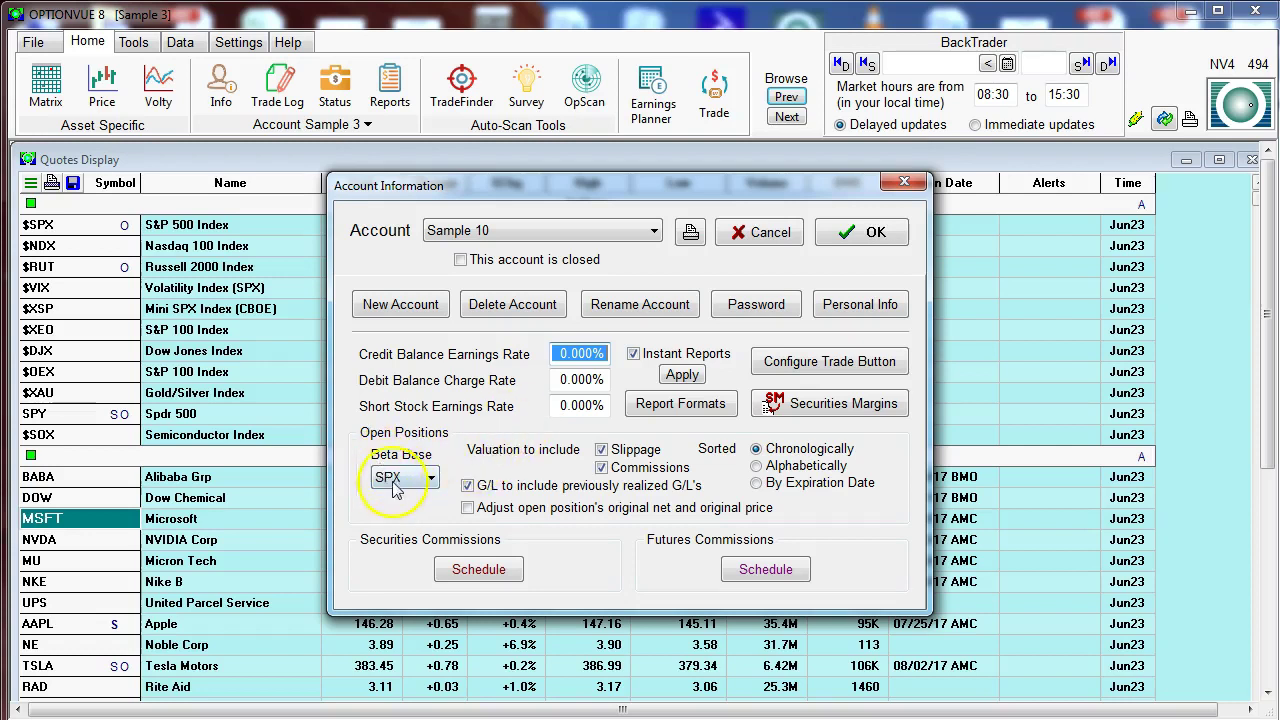
pyautogui.click(429, 479)
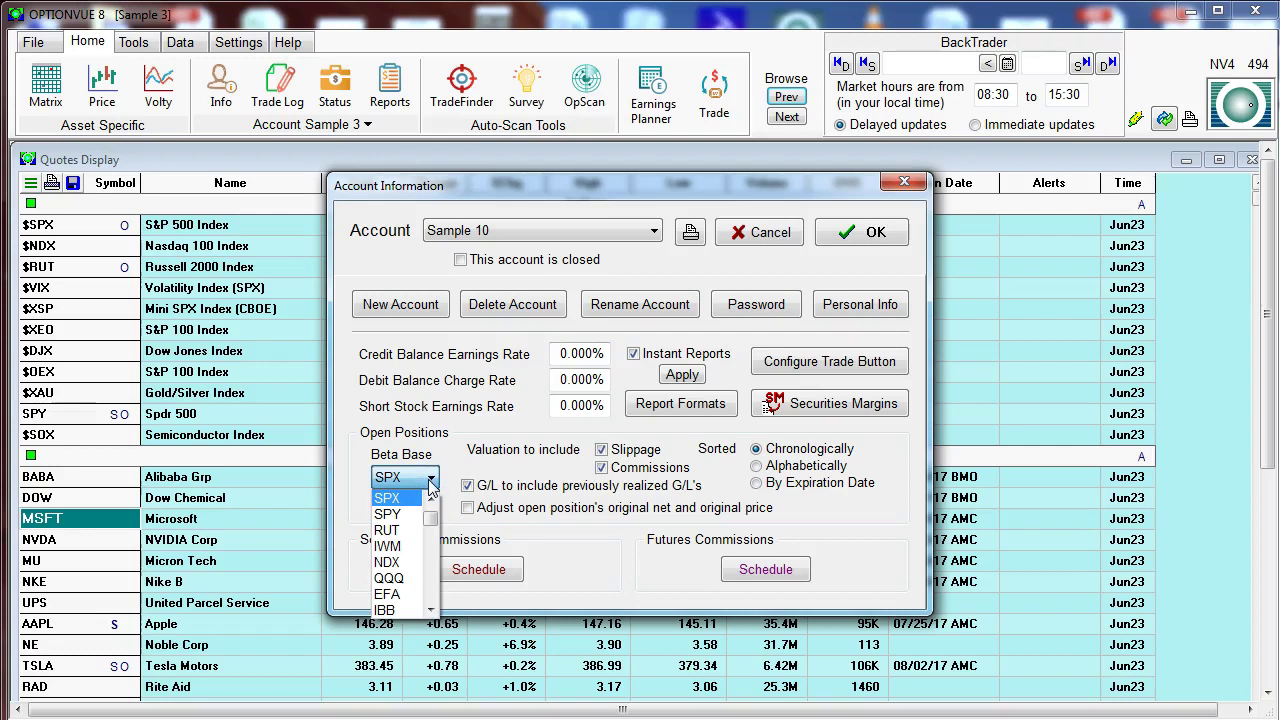
pyautogui.click(403, 550)
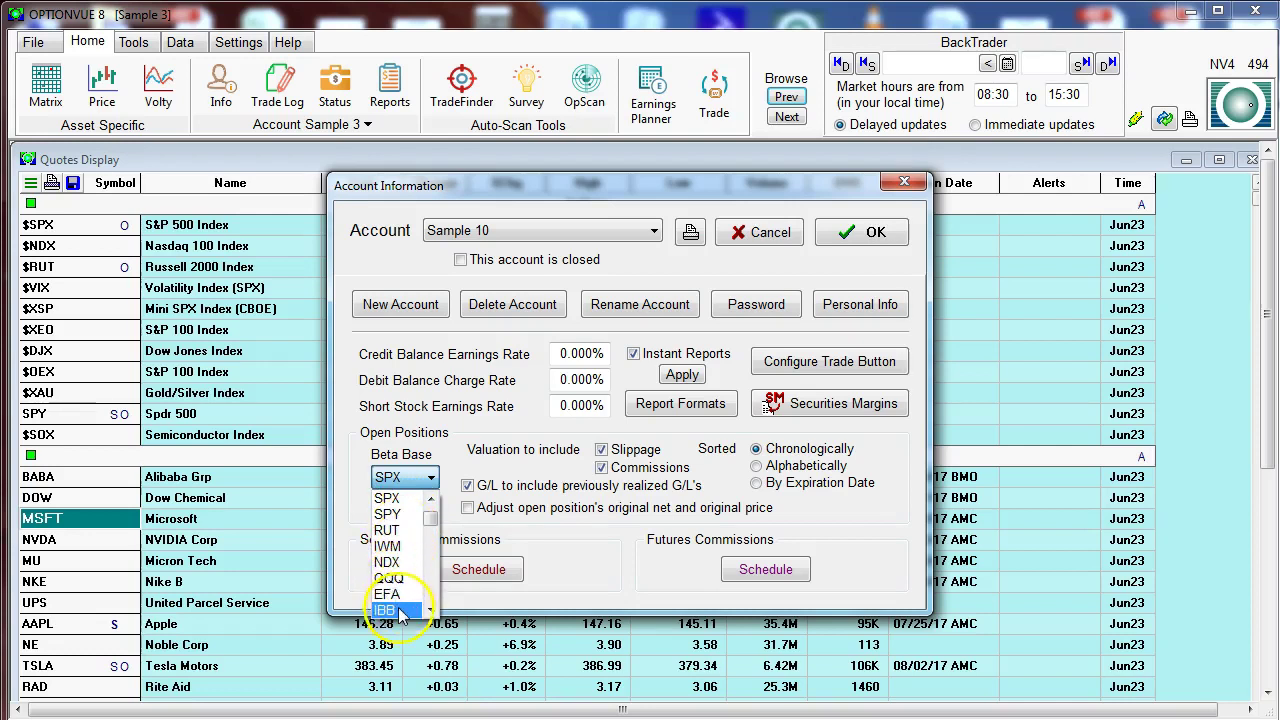
pyautogui.click(431, 610)
pyautogui.click(431, 612)
pyautogui.click(431, 612)
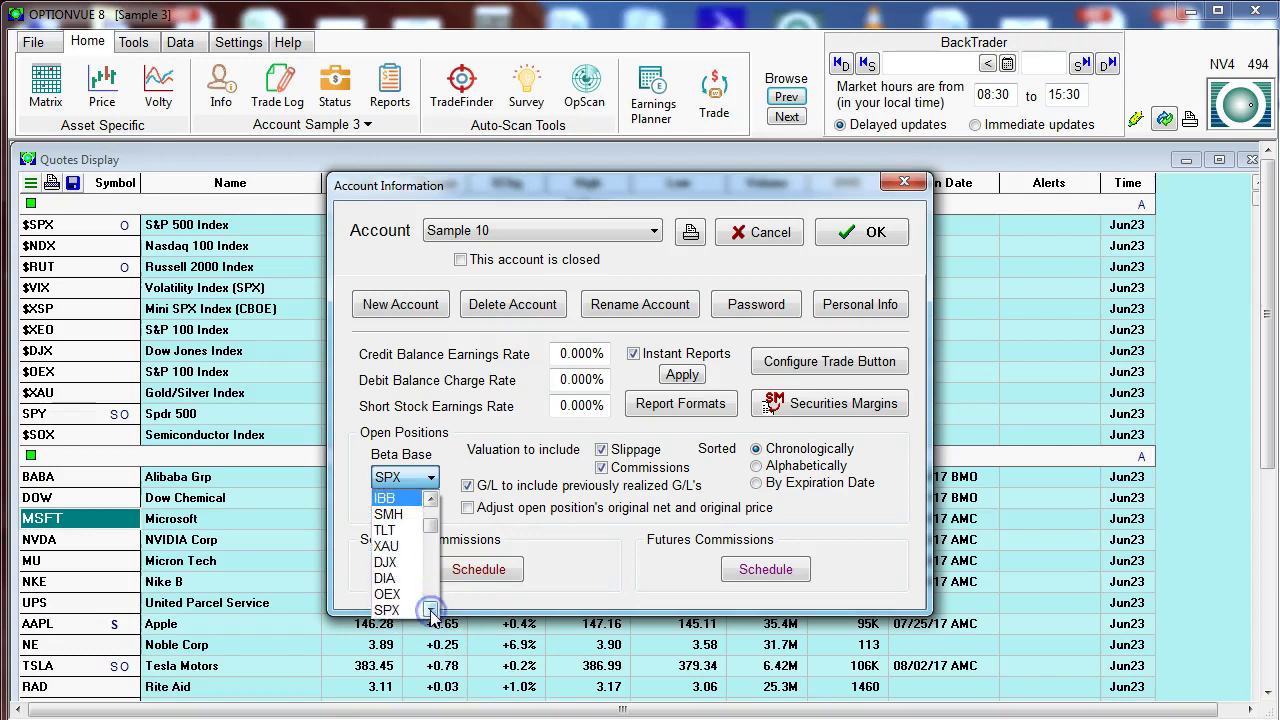
pyautogui.click(431, 612)
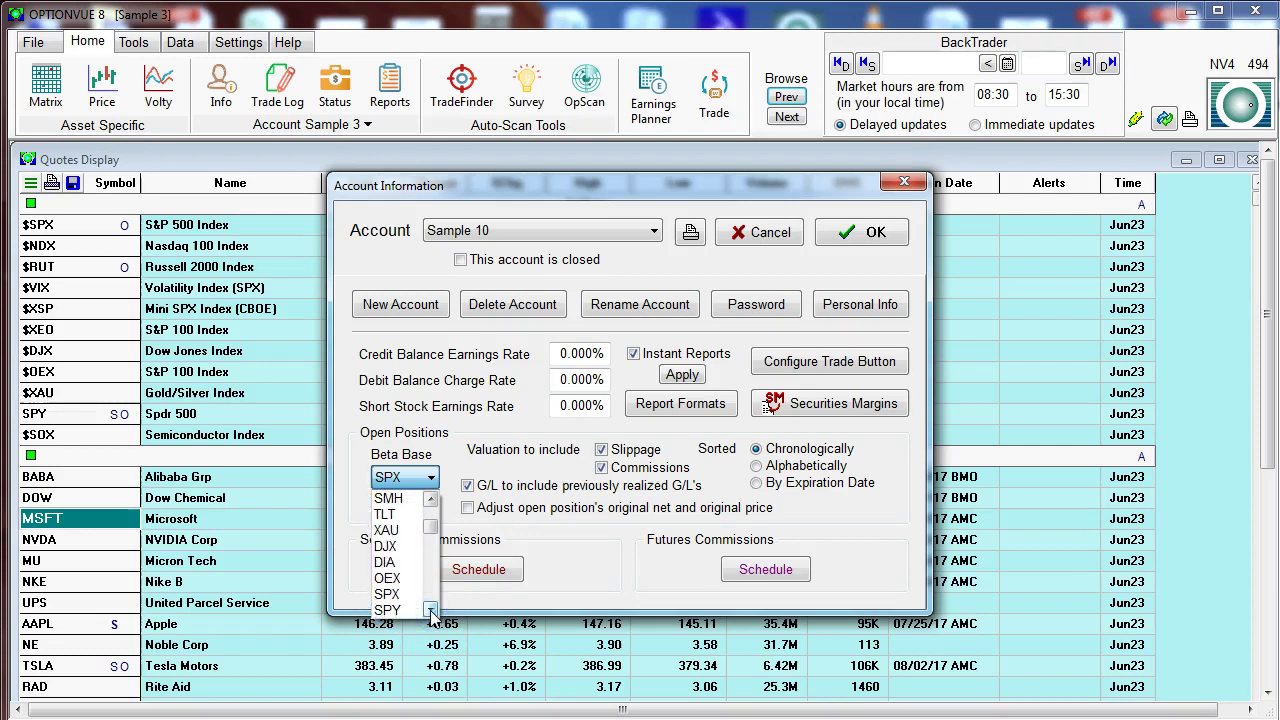
pyautogui.click(429, 528)
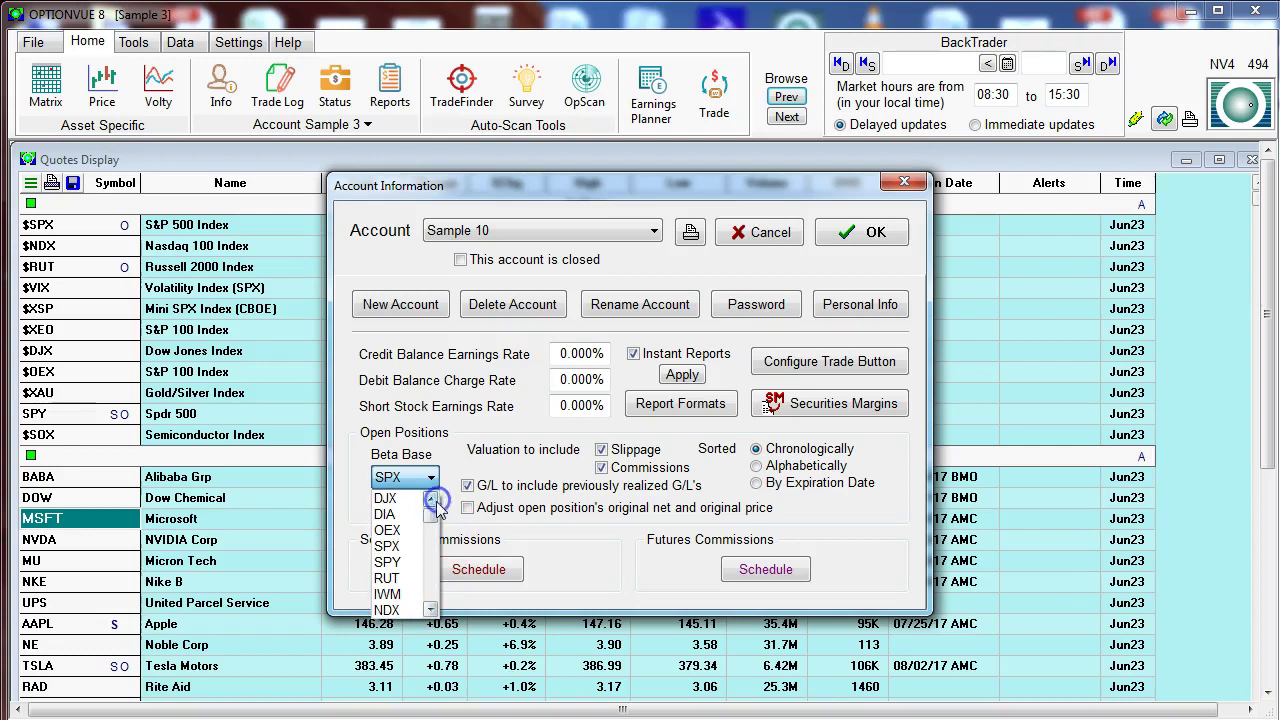
pyautogui.click(409, 547)
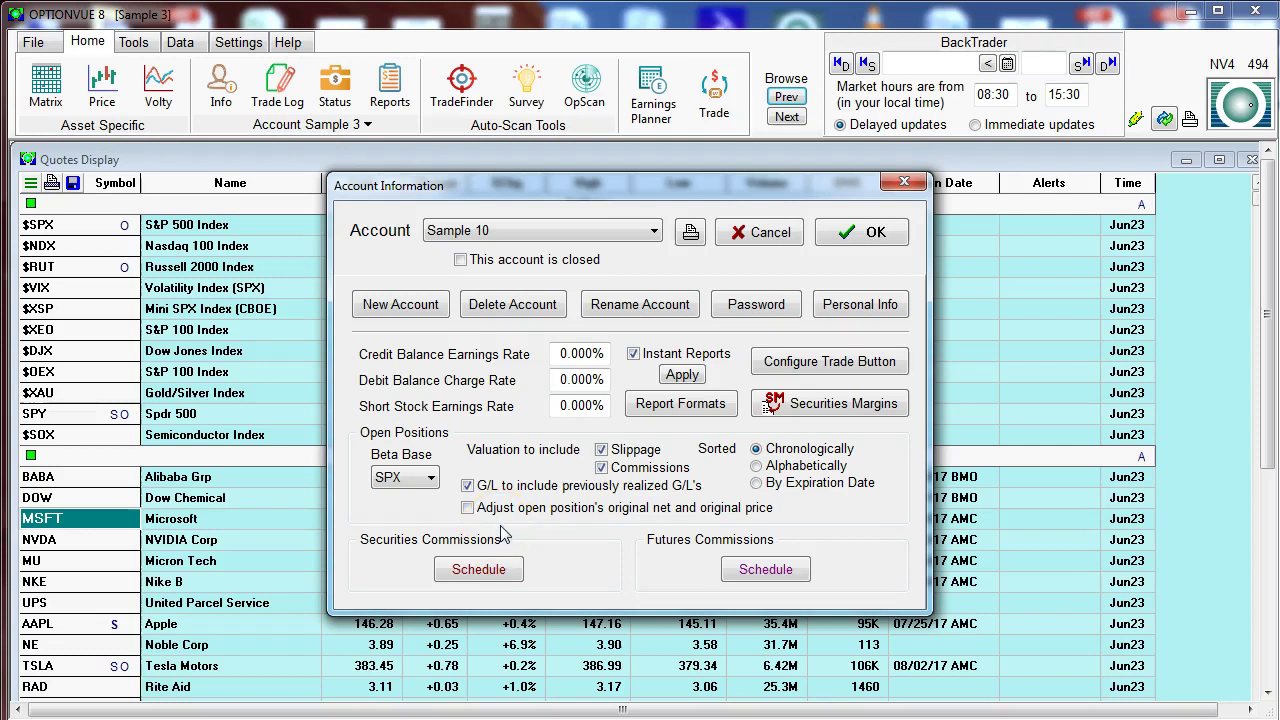
# - Turn on the adjustment of open positions' original net and original price, and turn it off again
pyautogui.click(468, 508)
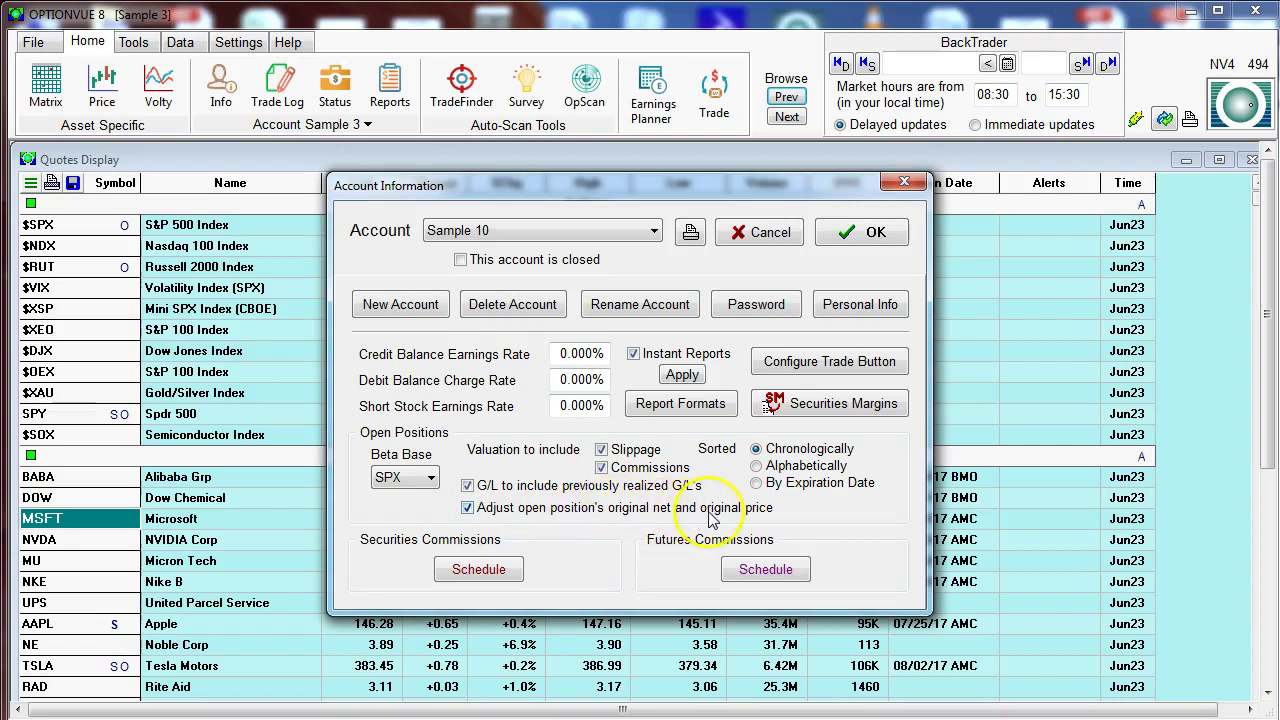
pyautogui.click(468, 508)
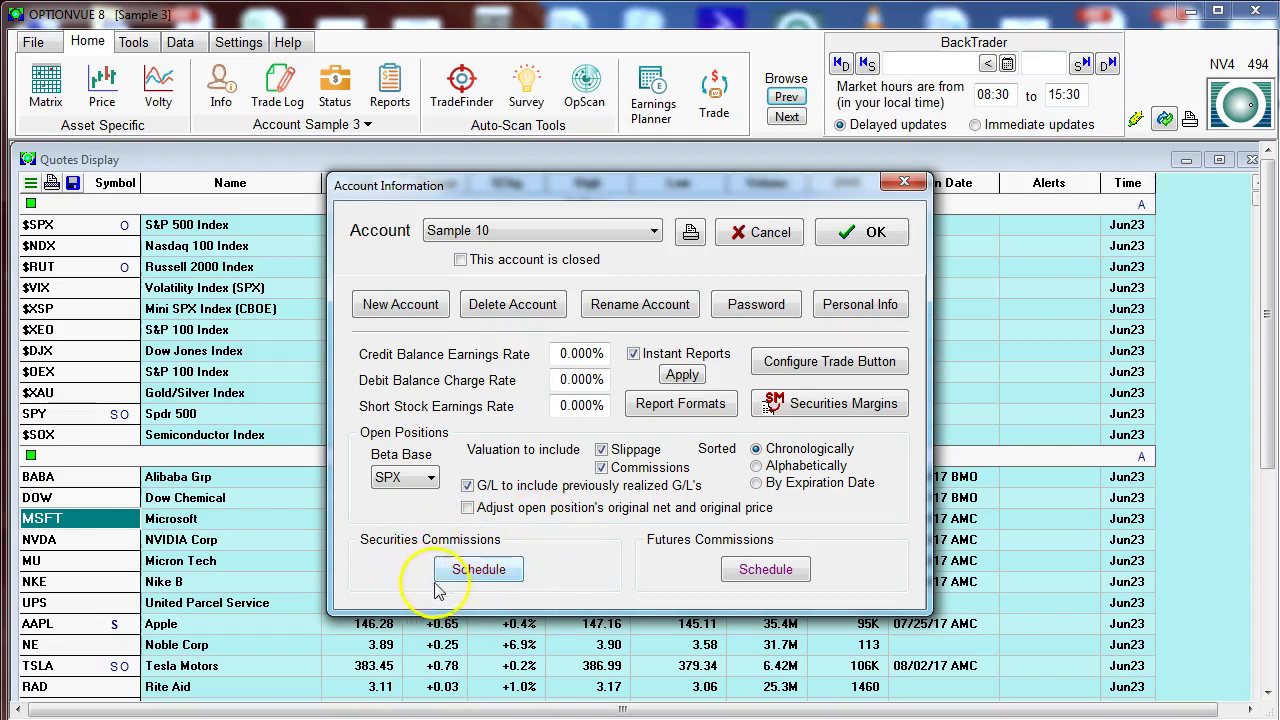
# - In the securities commission schedule, set the options charge to $1.00 per option and the options transaction minimum to $1.00
pyautogui.click(474, 572)
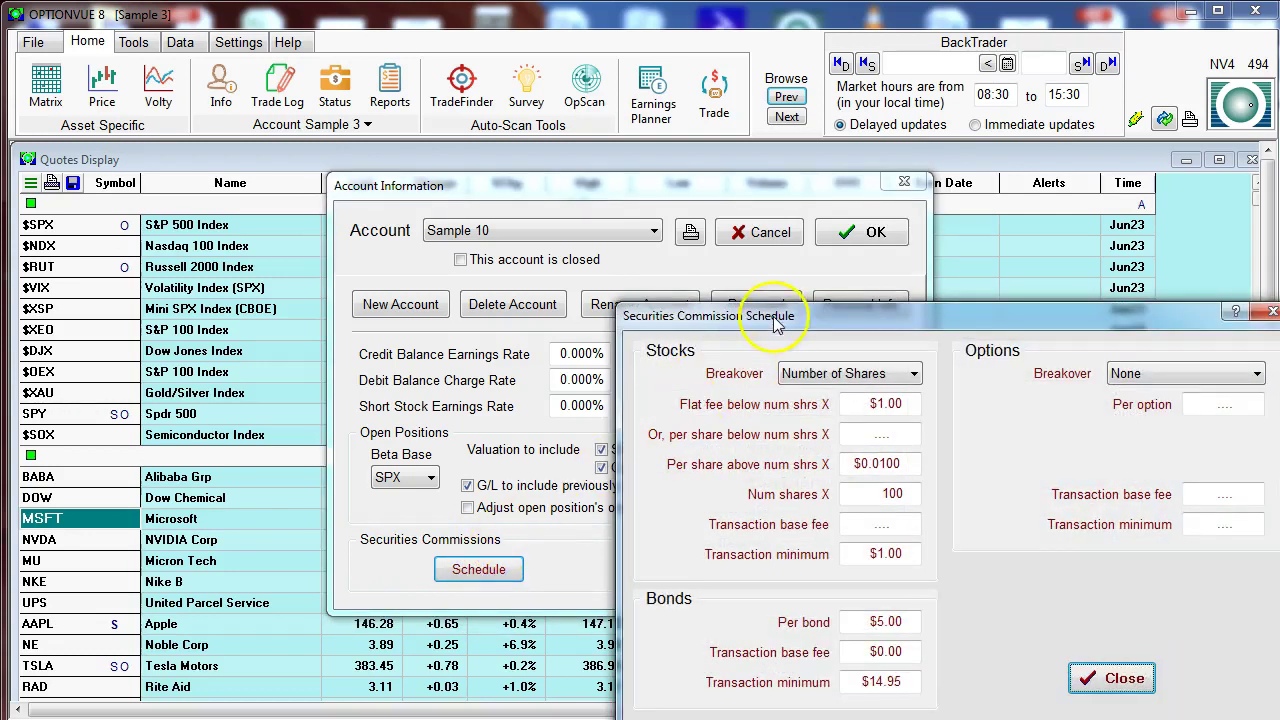
pyautogui.moveTo(770, 317); pyautogui.dragTo(514, 185)
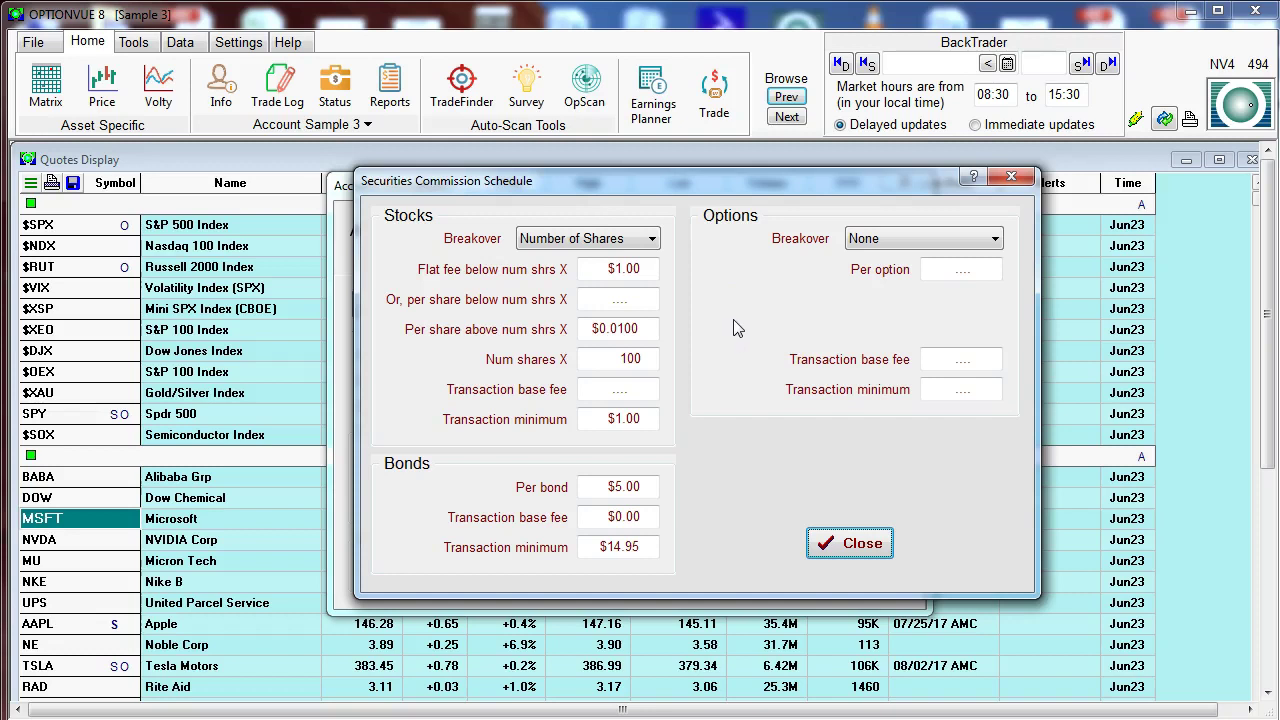
pyautogui.click(951, 274)
pyautogui.write('1')
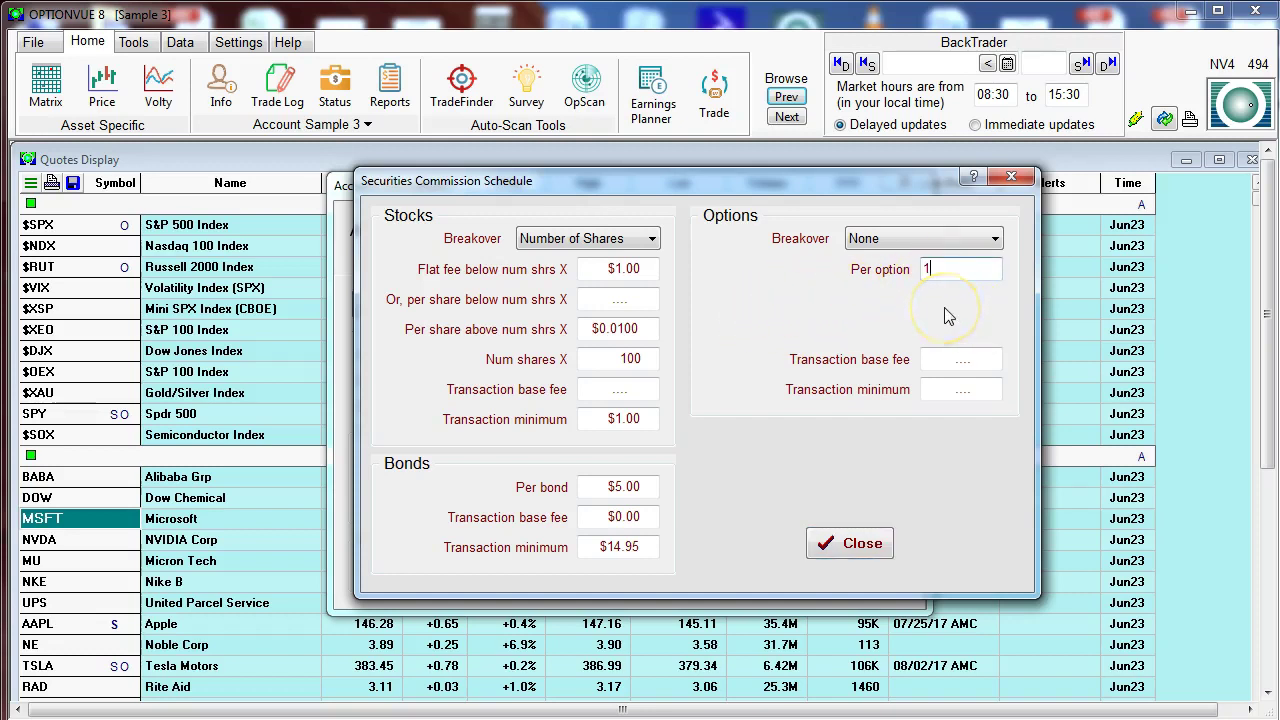
pyautogui.press('Return')
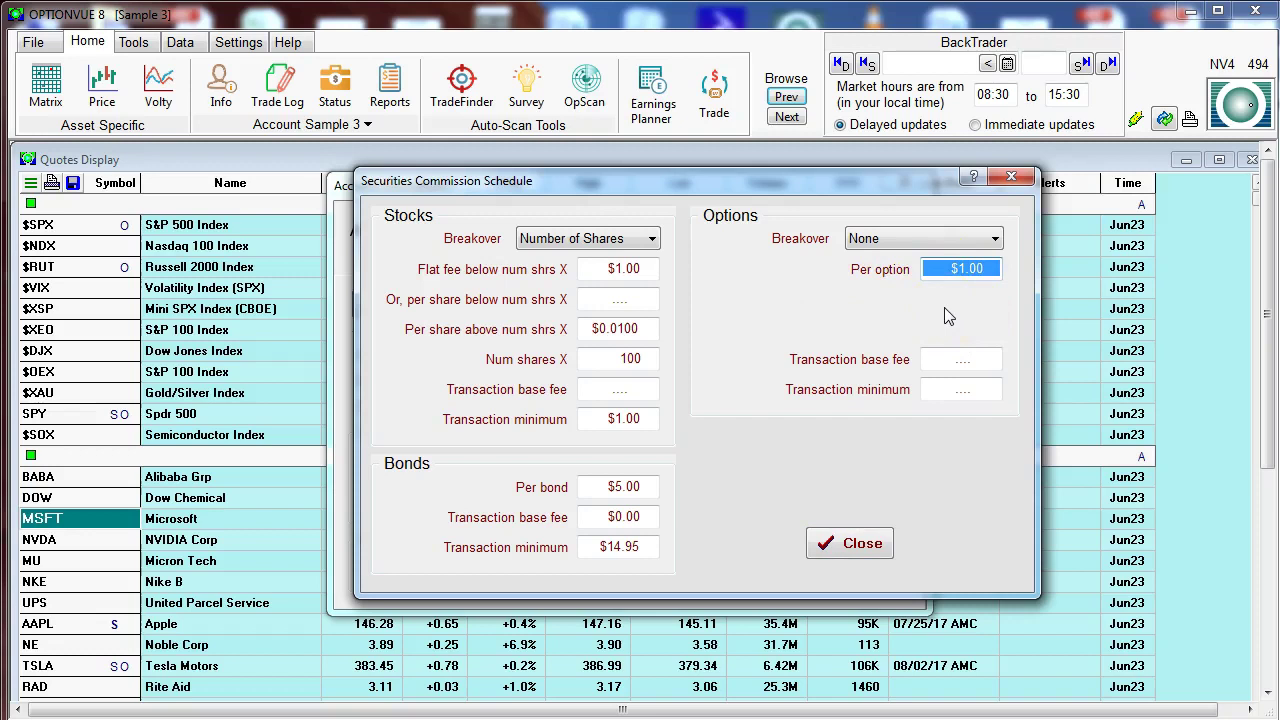
pyautogui.click(945, 363)
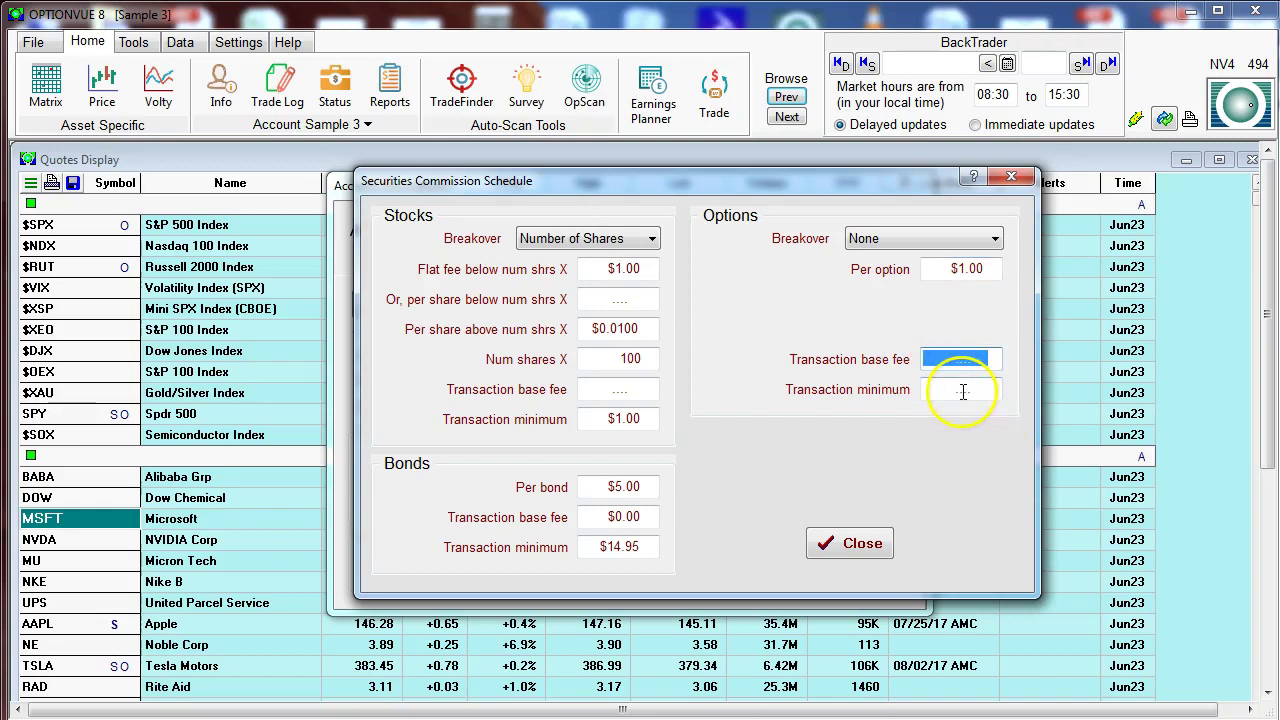
pyautogui.click(960, 390)
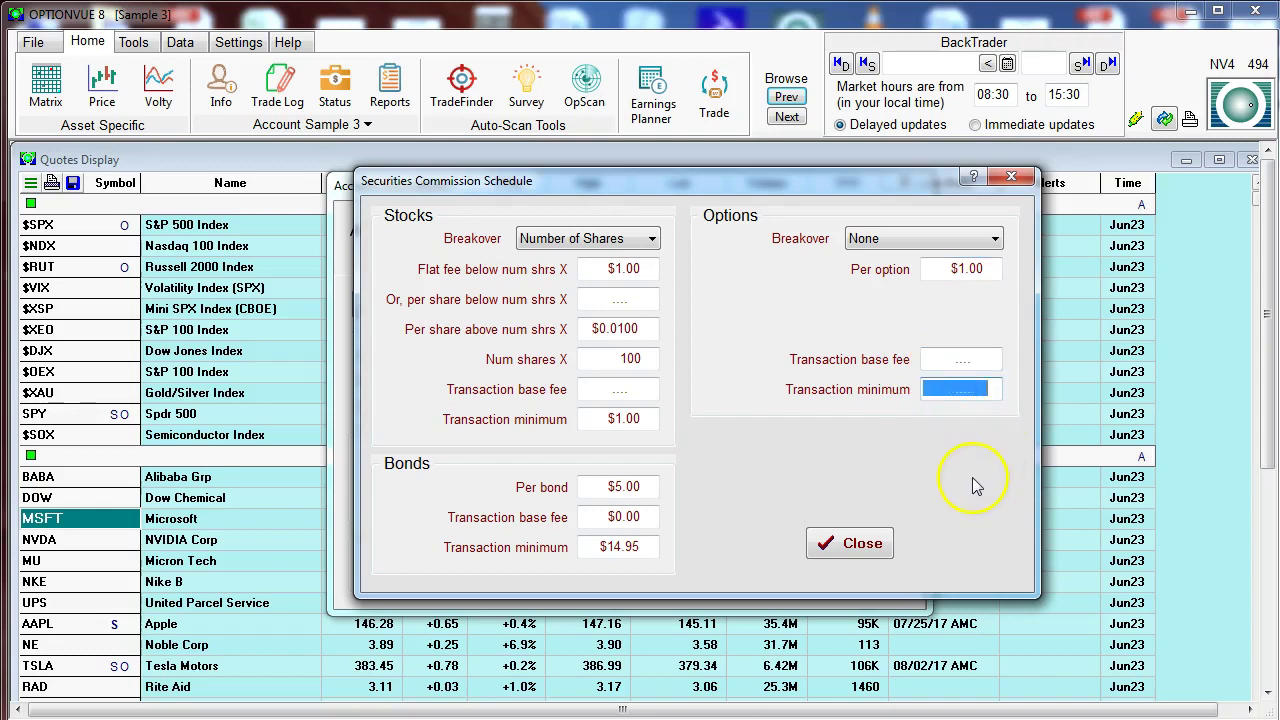
pyautogui.write('1')
pyautogui.press('Tab')
# - Set the securities commission to $0.70 per option with a $5.95 options transaction base fee, and close the schedule
pyautogui.click(960, 278)
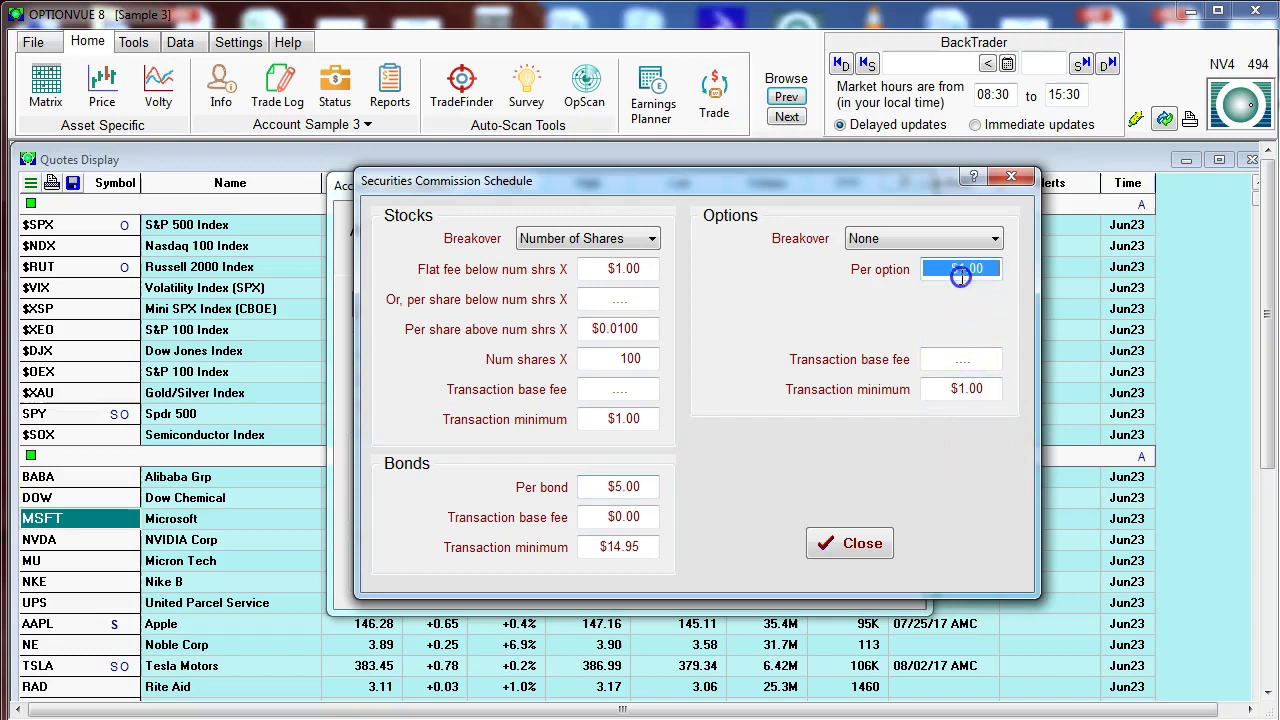
pyautogui.write('.70')
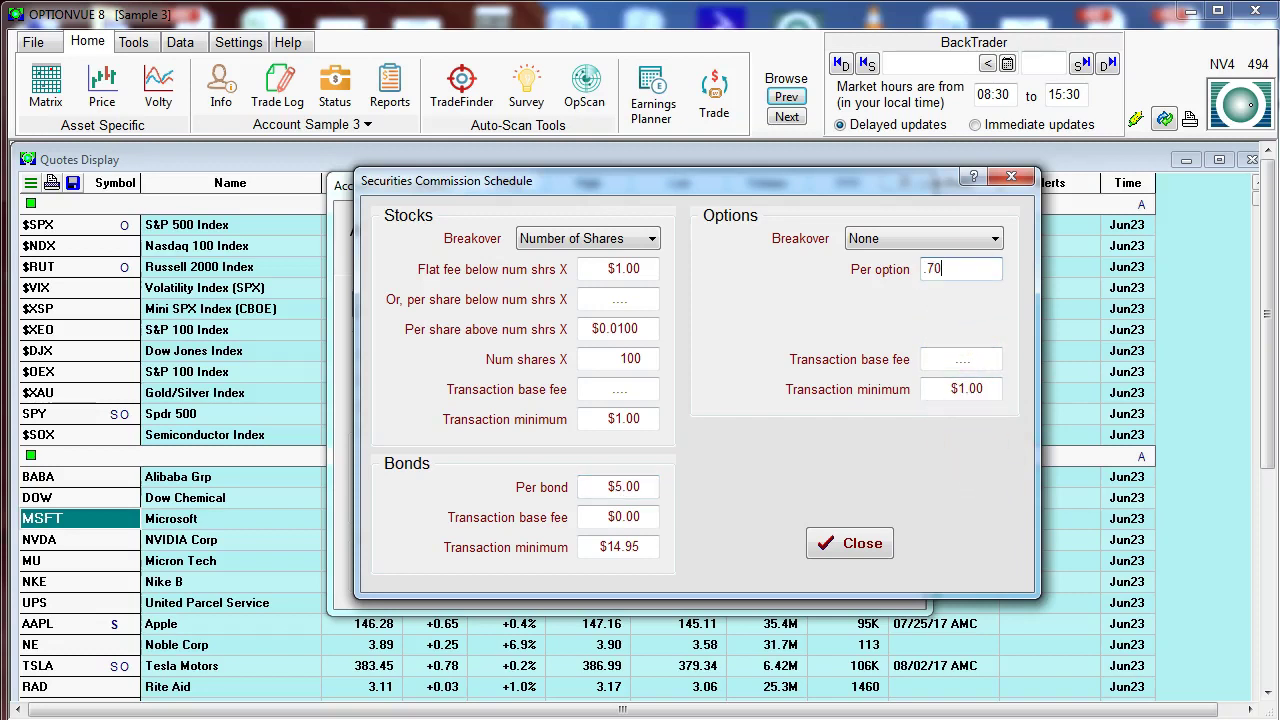
pyautogui.press('Tab')
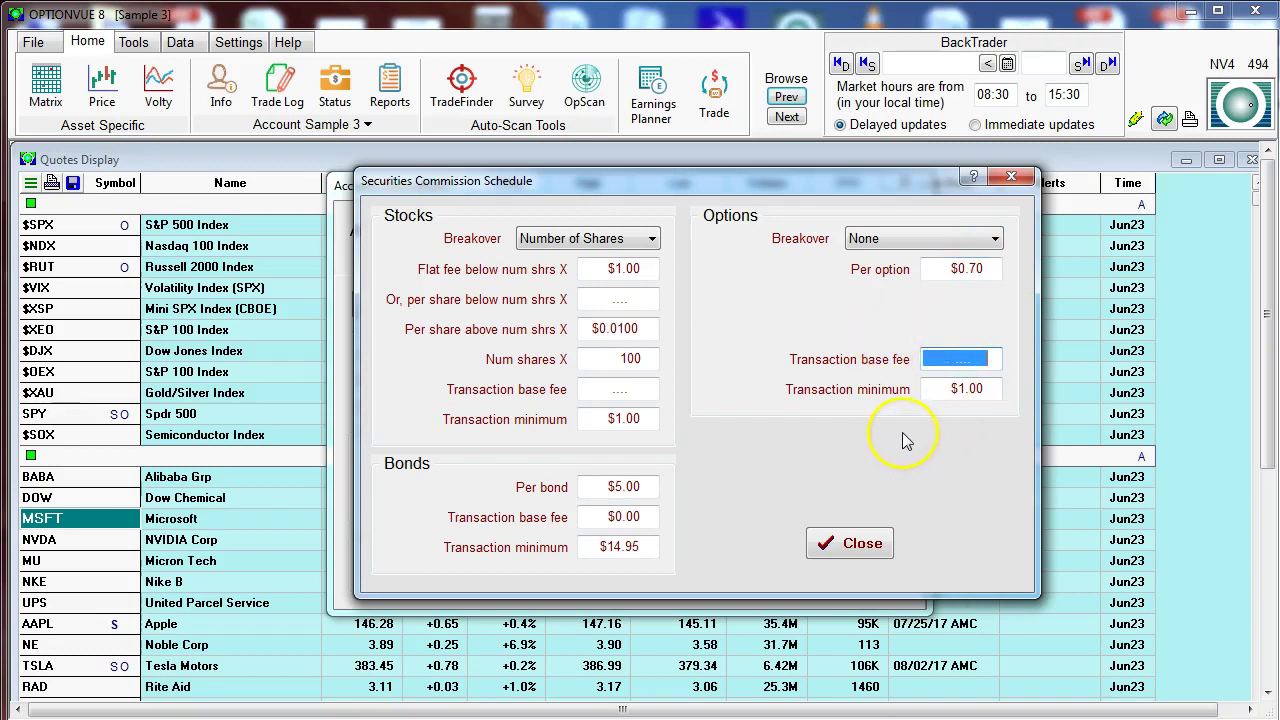
pyautogui.click(946, 360)
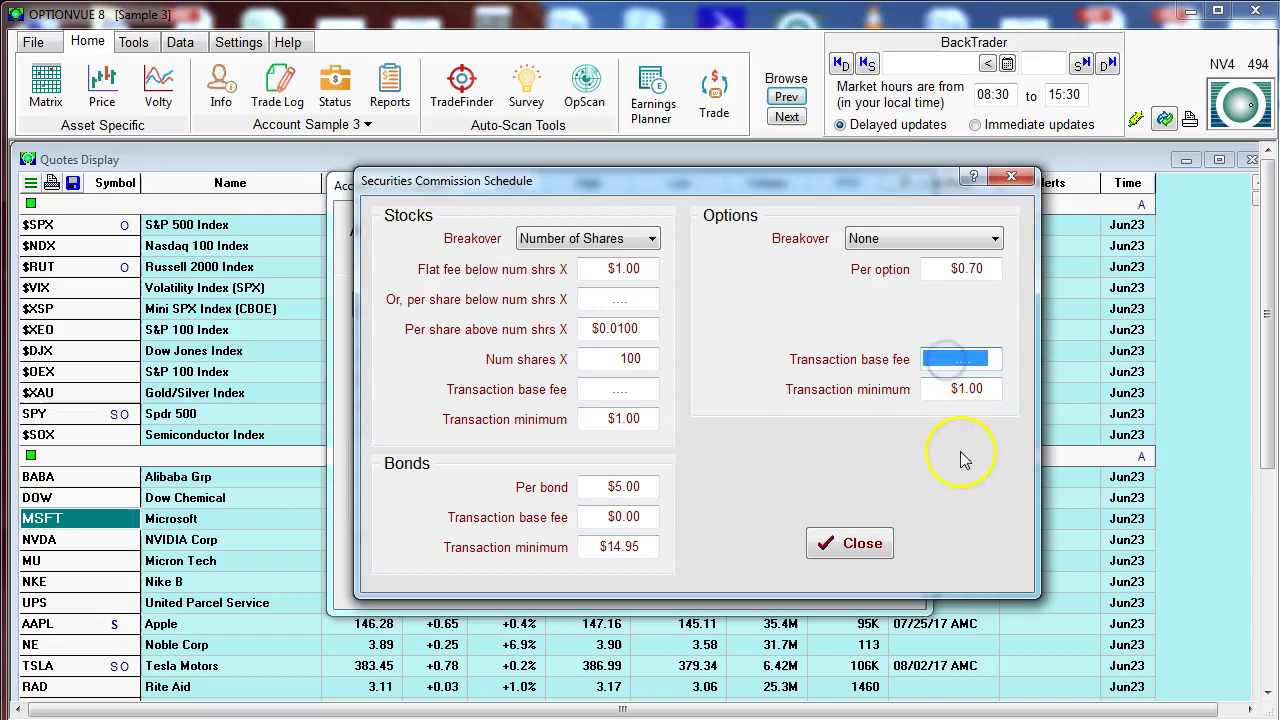
pyautogui.write('5.95')
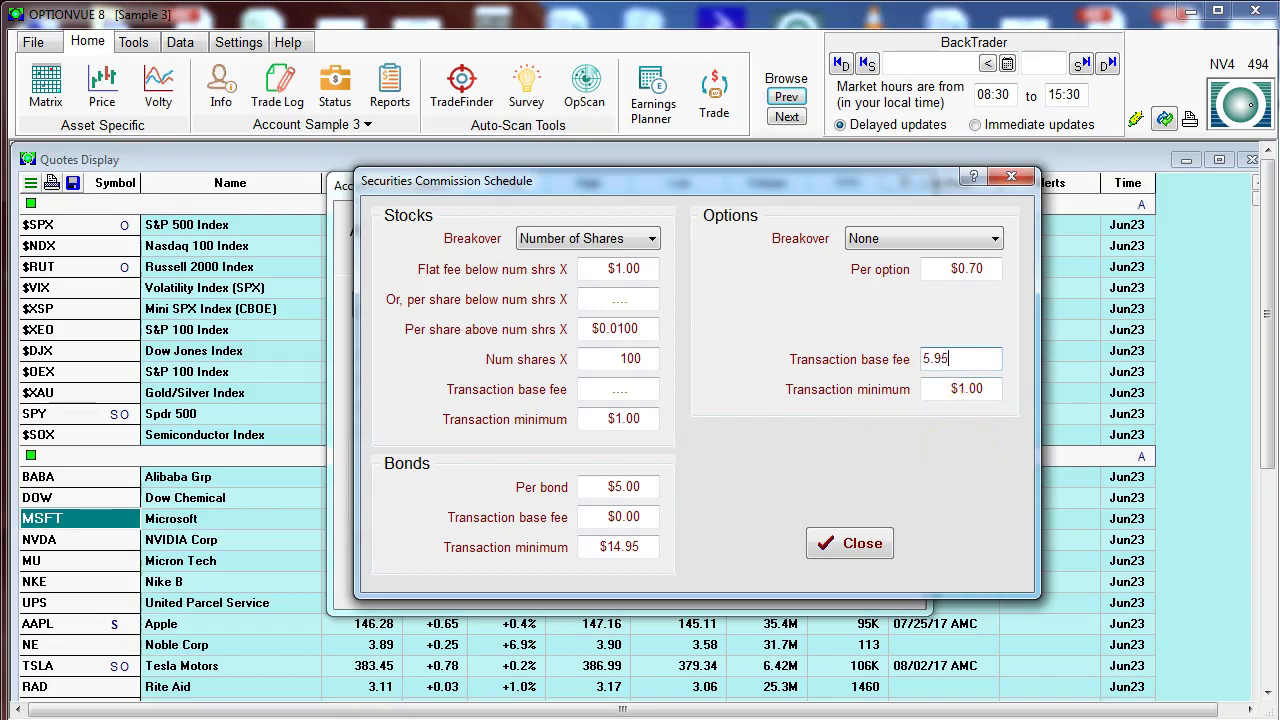
pyautogui.press('Tab')
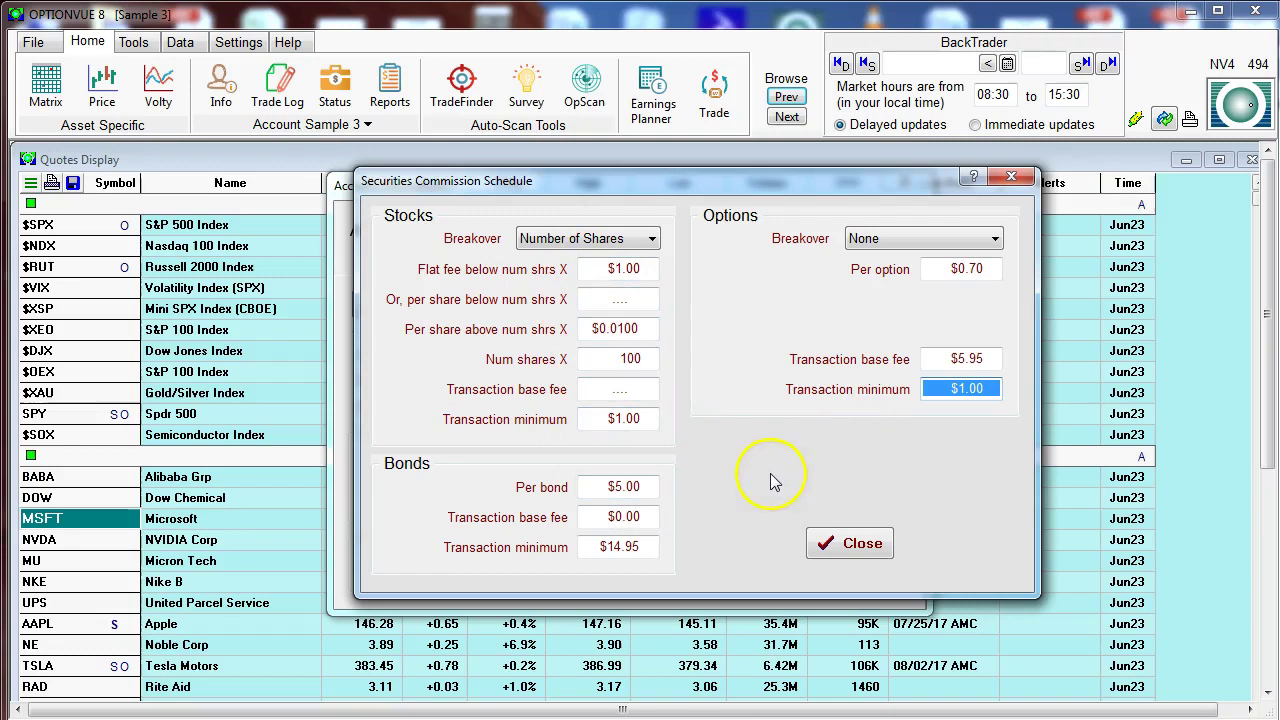
pyautogui.click(851, 543)
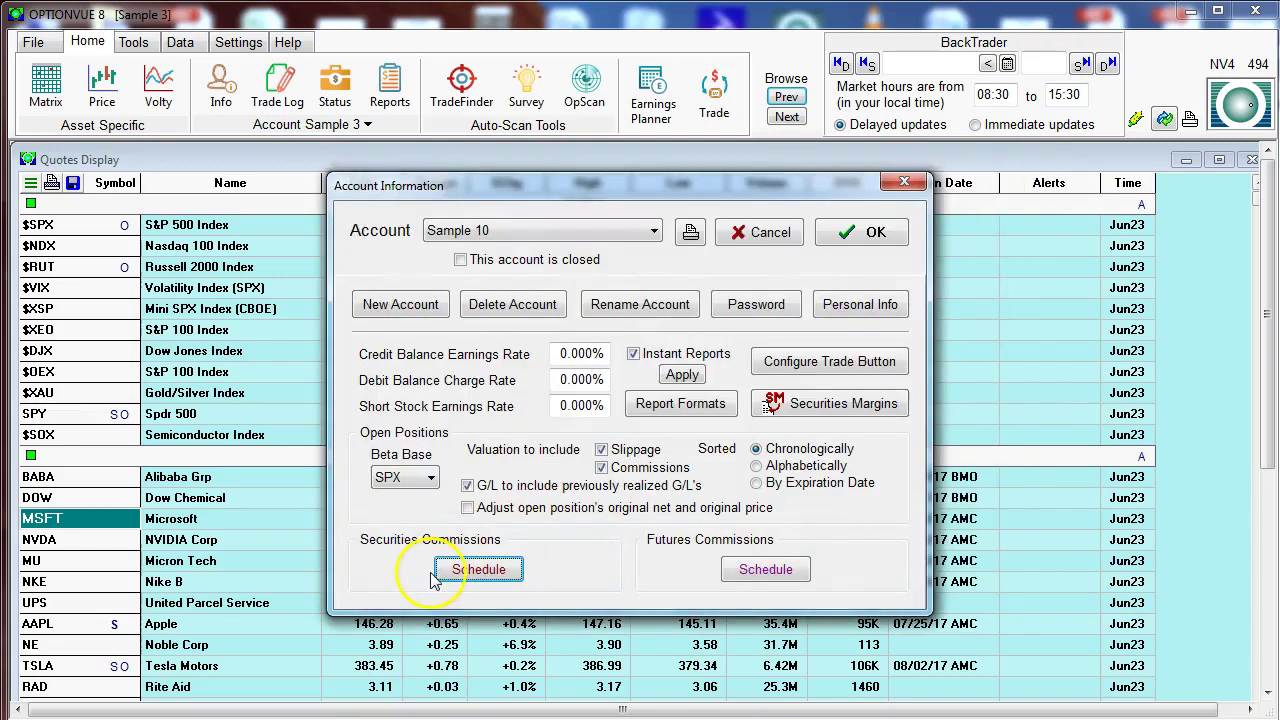
# - In the futures commission schedule, set the options per-contract charge to $1.00 for both opening and closing, and close the schedule
pyautogui.click(766, 569)
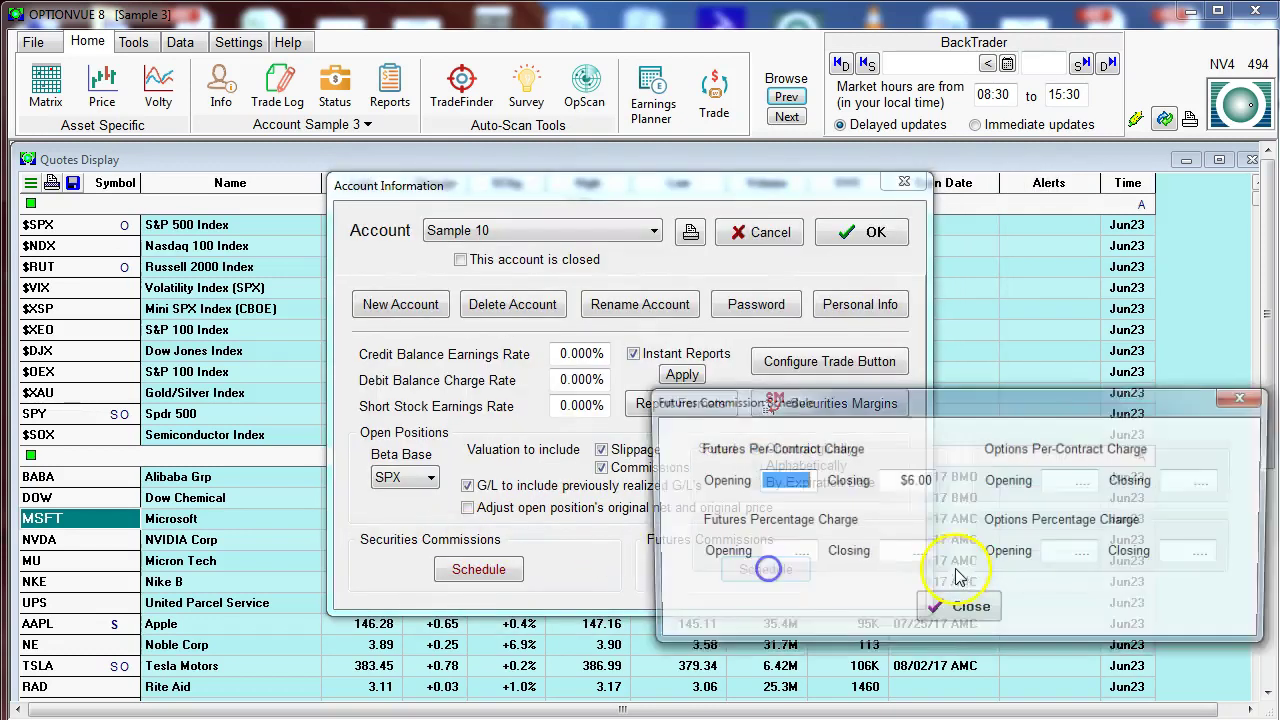
pyautogui.moveTo(965, 403); pyautogui.dragTo(839, 329)
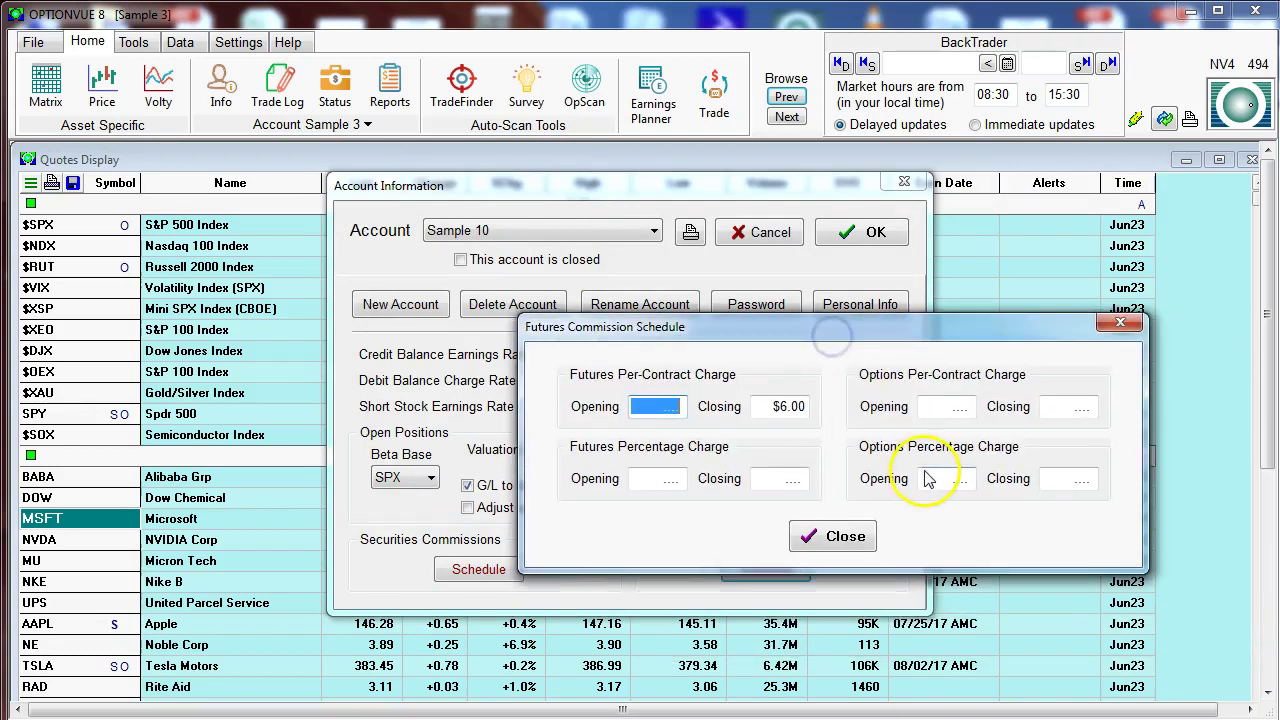
pyautogui.click(945, 408)
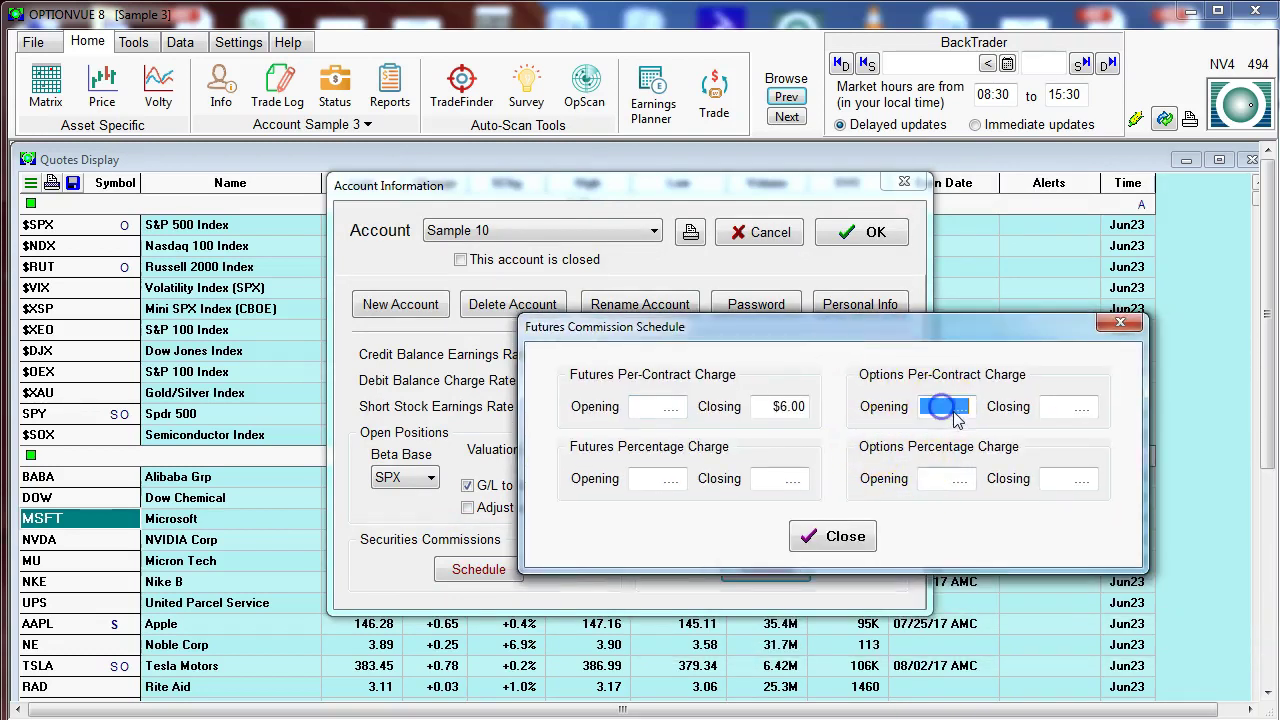
pyautogui.write('1')
pyautogui.click(1051, 406)
pyautogui.write('1')
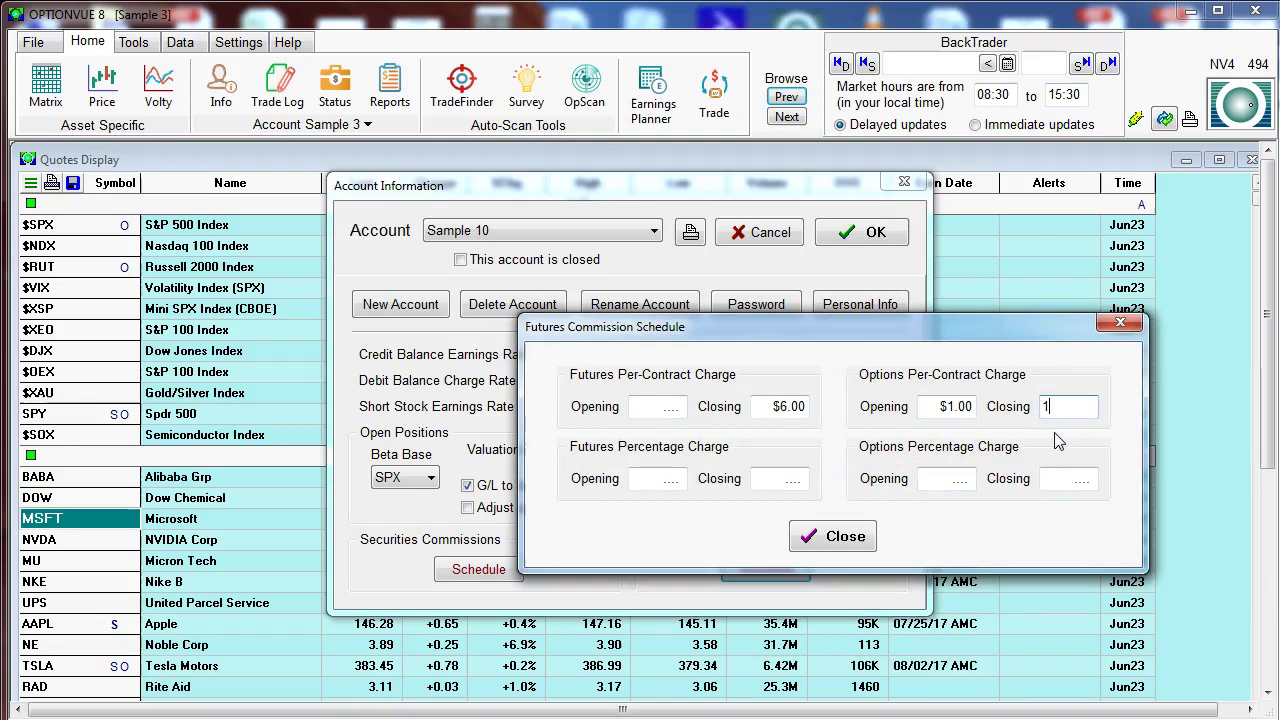
pyautogui.press('Tab')
pyautogui.click(808, 535)
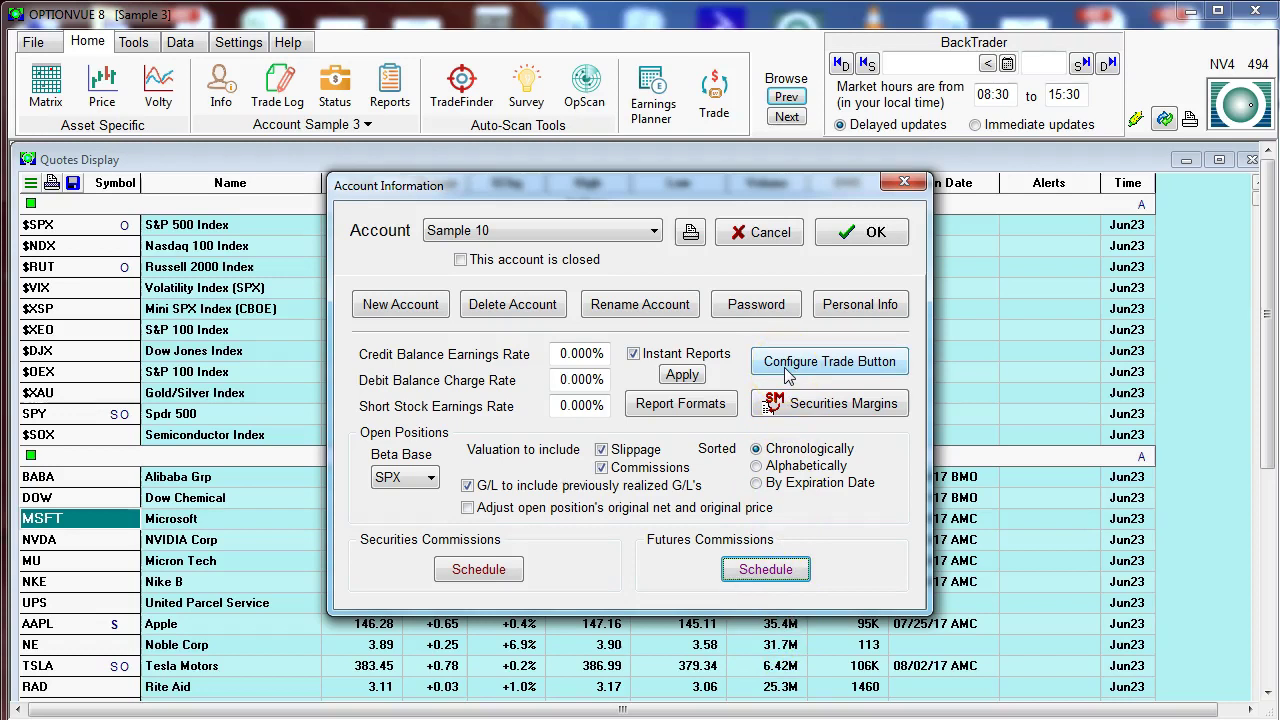
# - Configure the account's trade button to send orders directly to Tradier
pyautogui.click(787, 371)
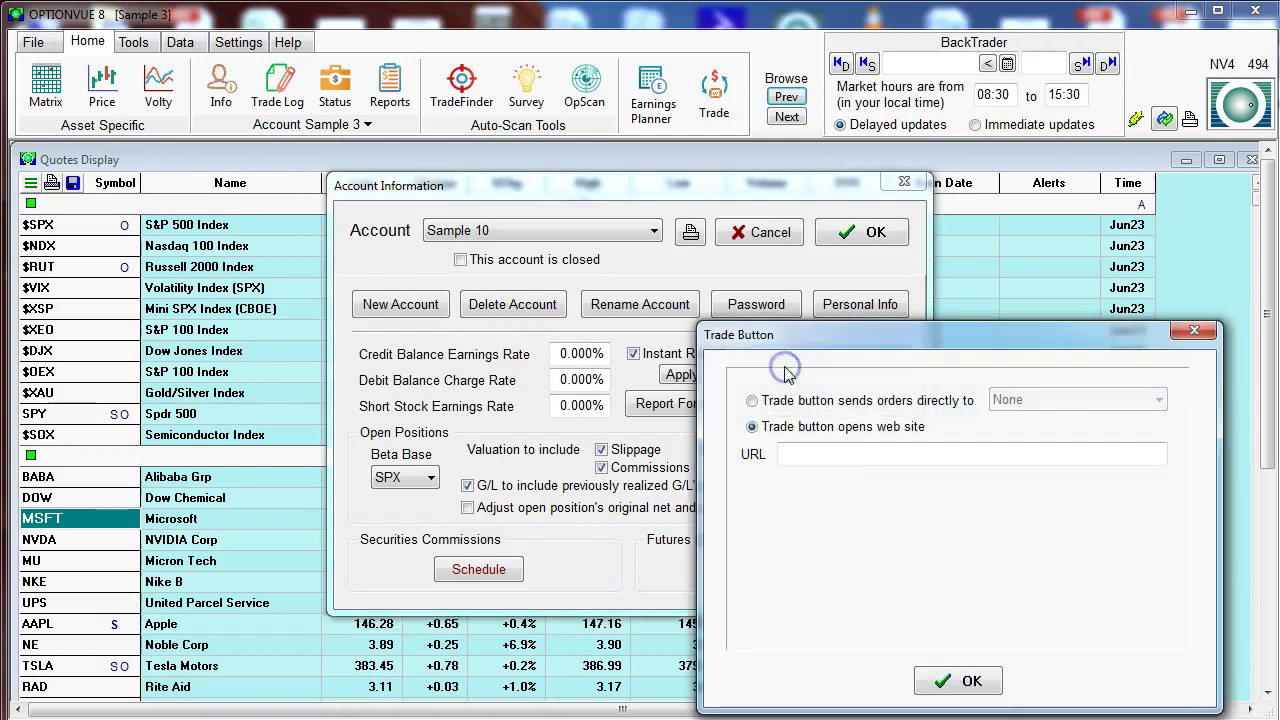
pyautogui.click(771, 408)
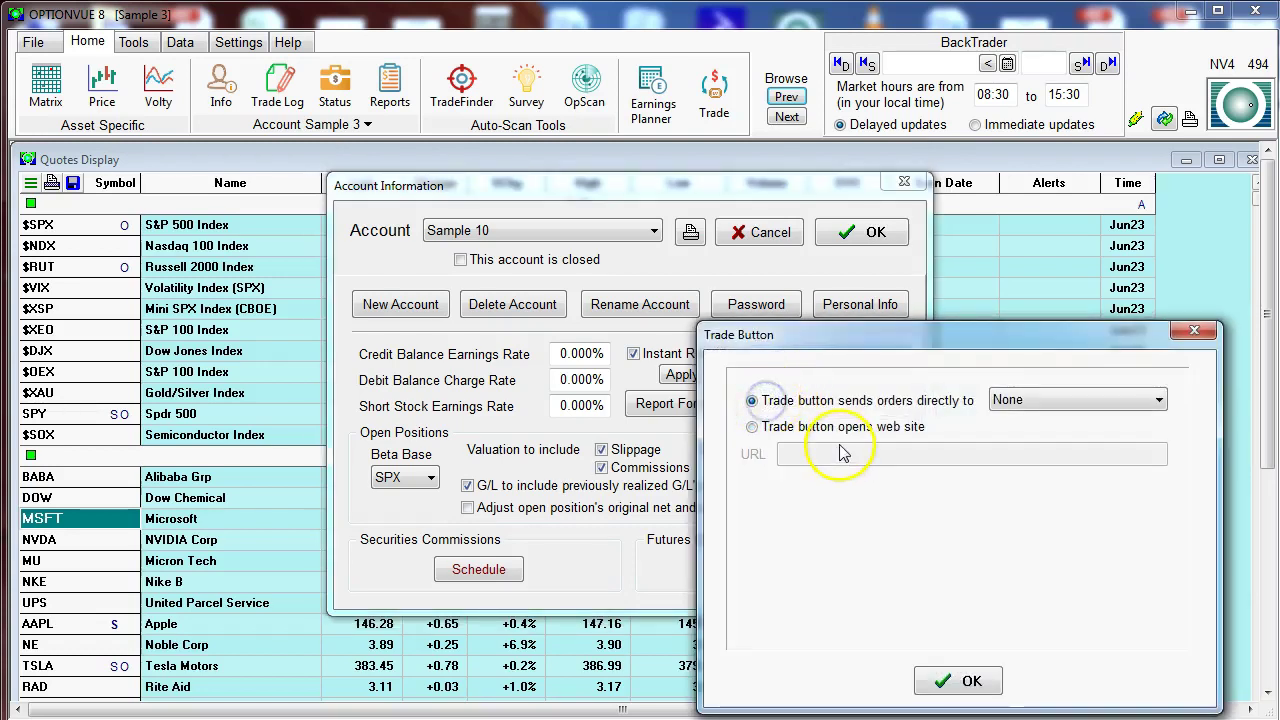
pyautogui.click(1012, 402)
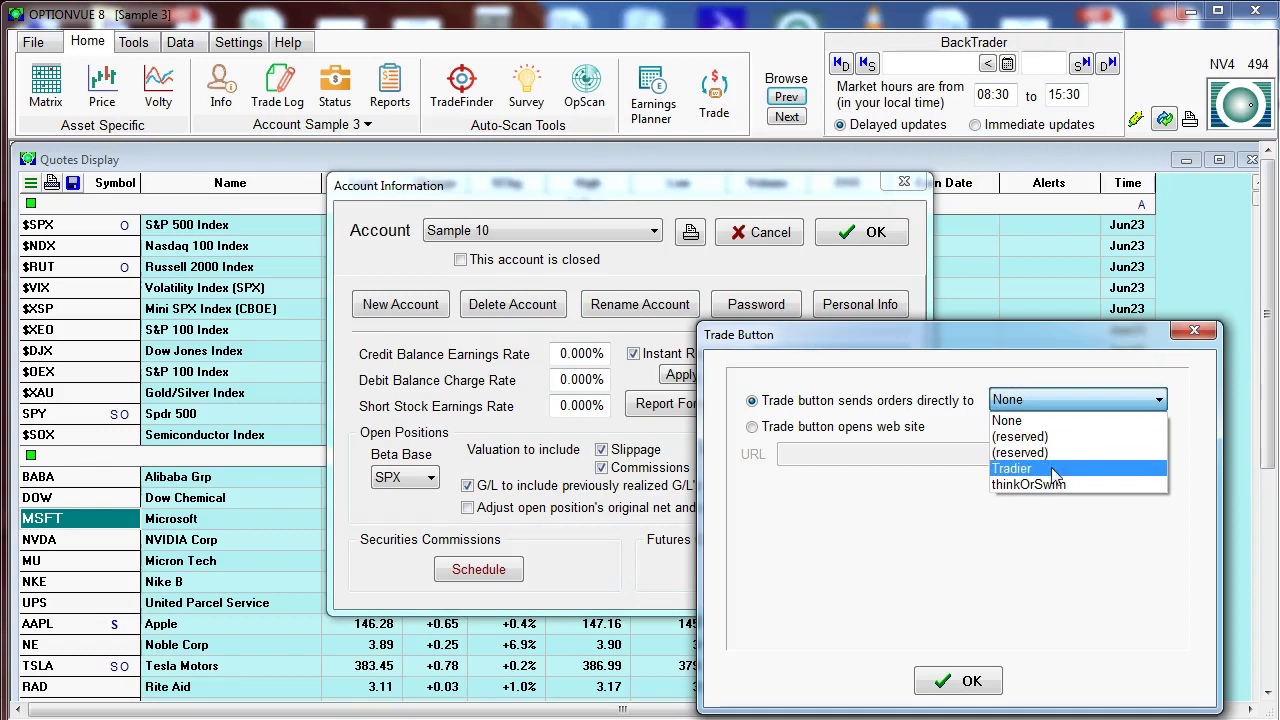
pyautogui.moveTo(1040, 478)
pyautogui.mouseDown()
pyautogui.moveTo(1040, 490)
pyautogui.moveTo(1024, 474)
pyautogui.mouseUp()
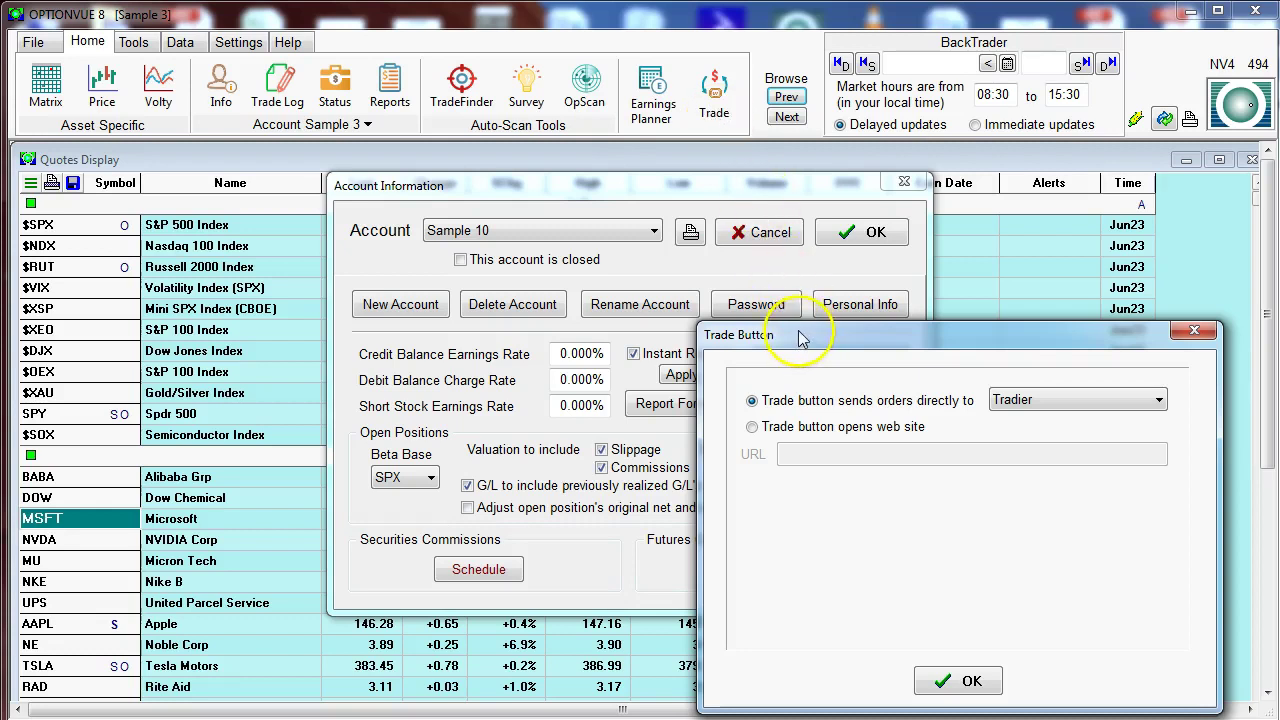
# - Set the trade button's direct order destination to None and accept the trade button configuration
pyautogui.click(1015, 399)
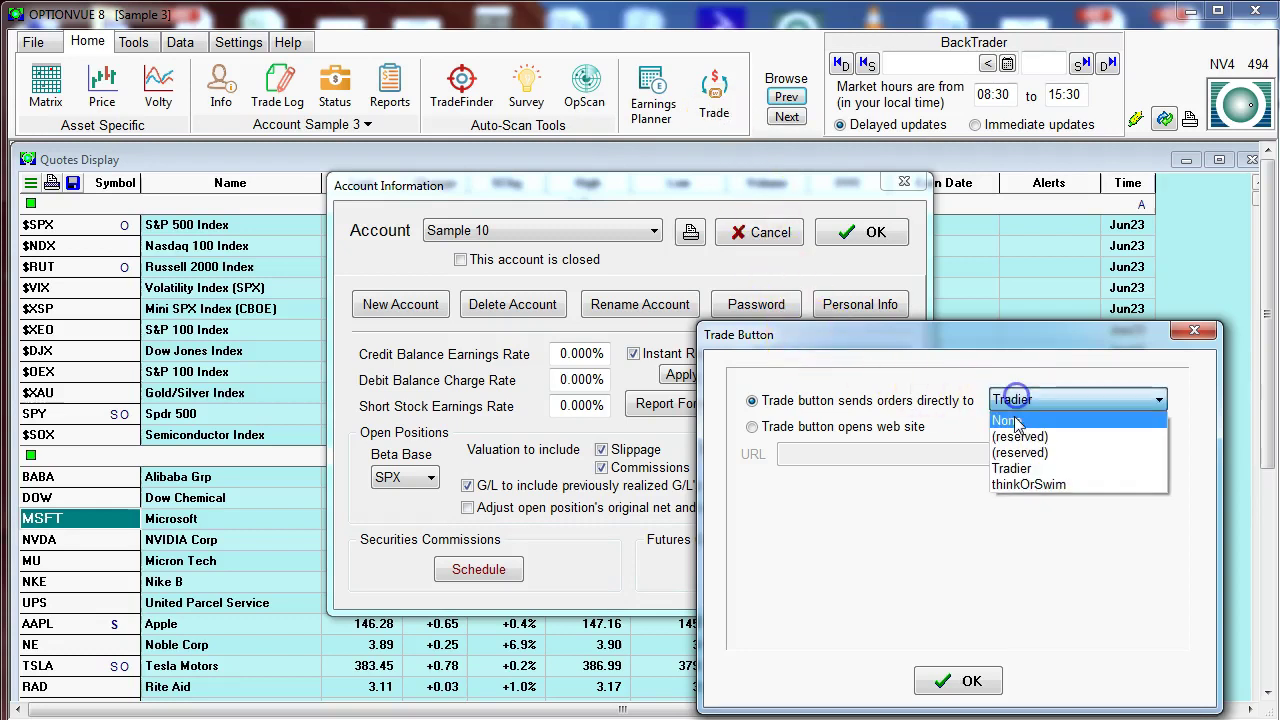
pyautogui.click(1015, 421)
pyautogui.click(945, 678)
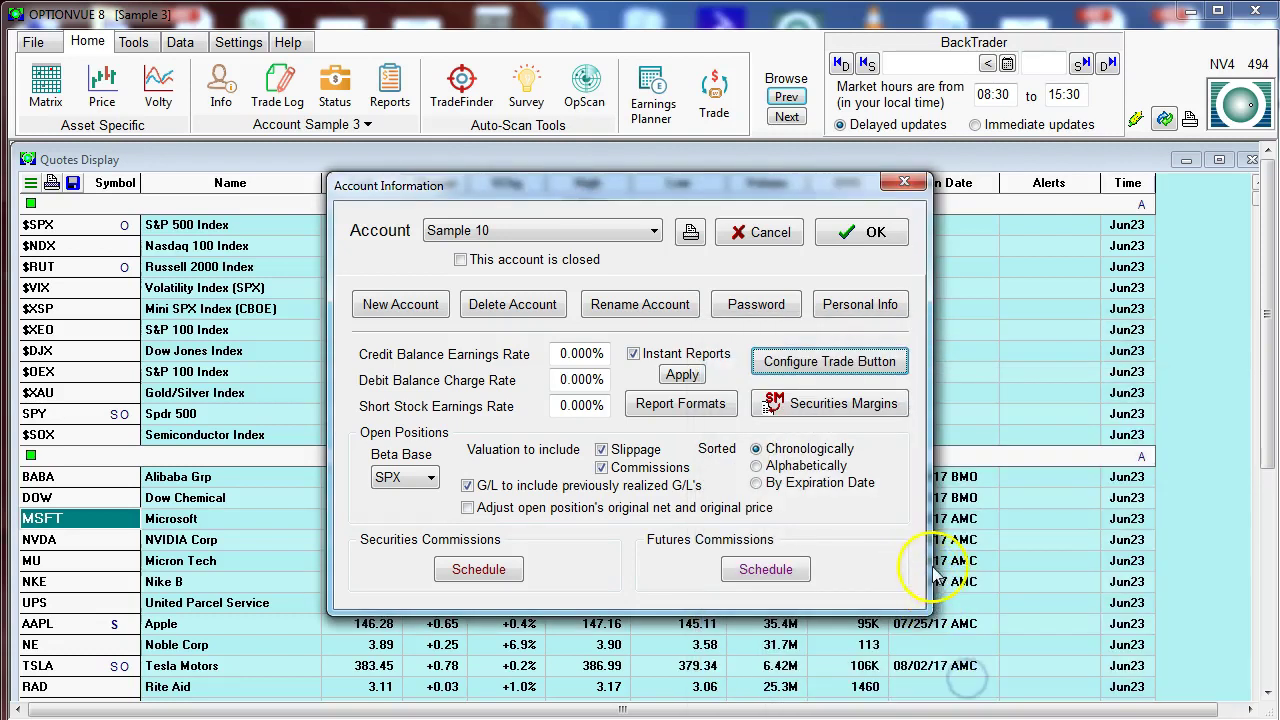
# - Review the standard RegT securities margins, accept them, and save the Sample 10 account information
pyautogui.click(818, 405)
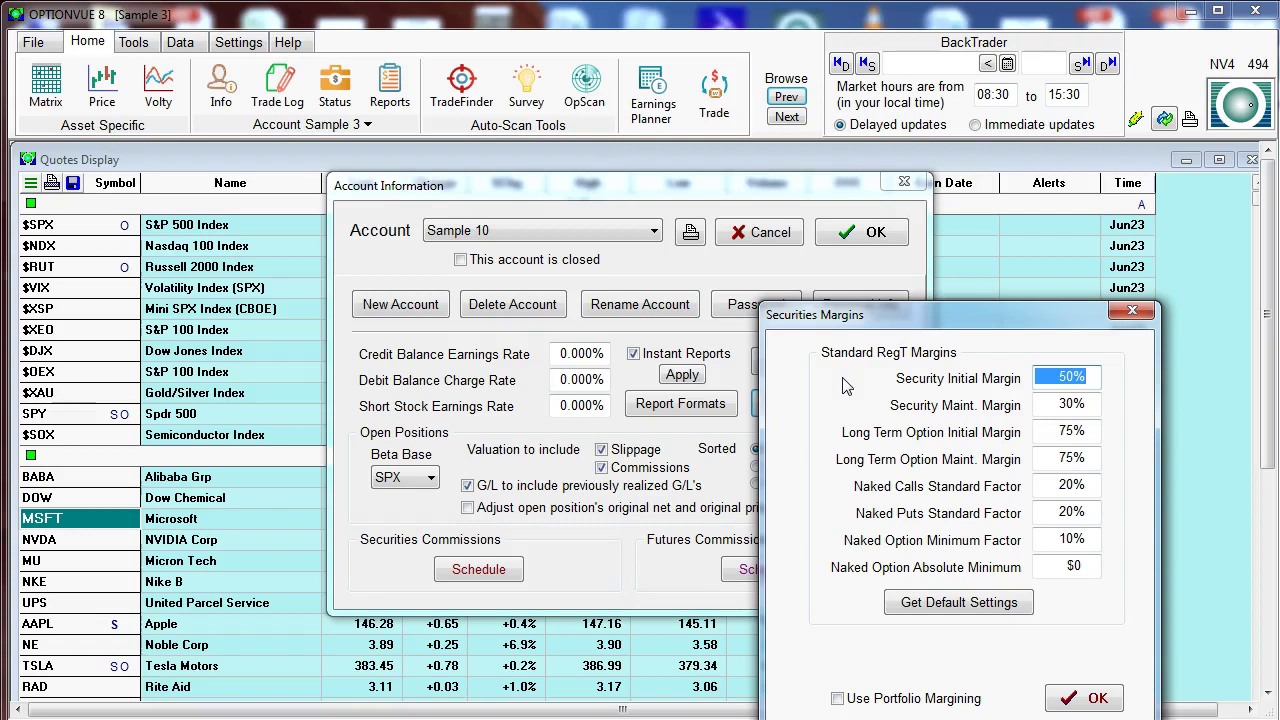
pyautogui.click(1072, 697)
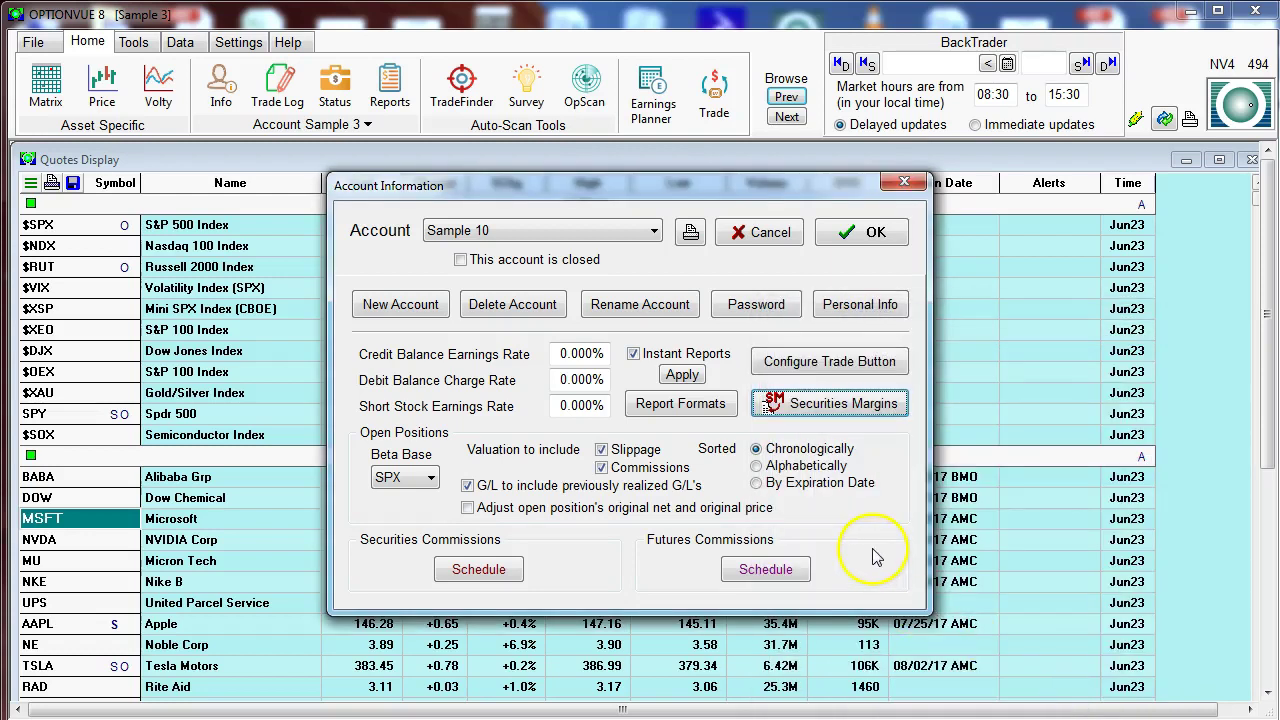
pyautogui.click(864, 234)
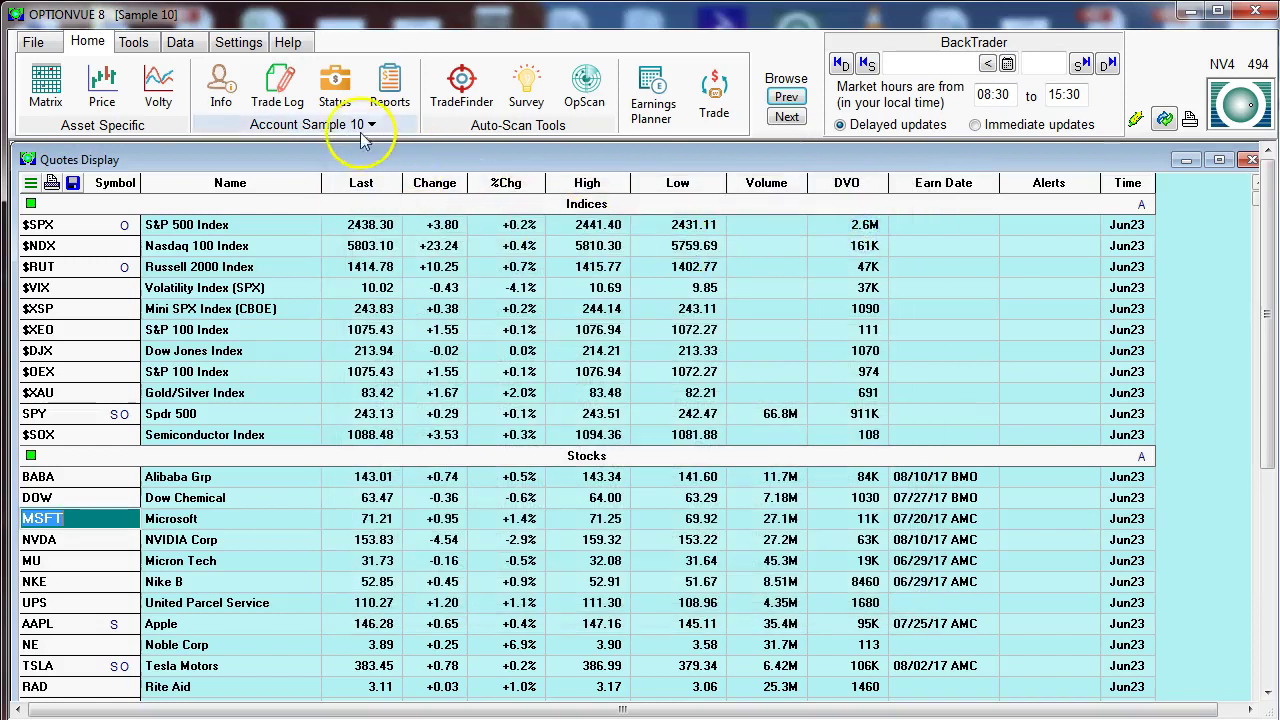